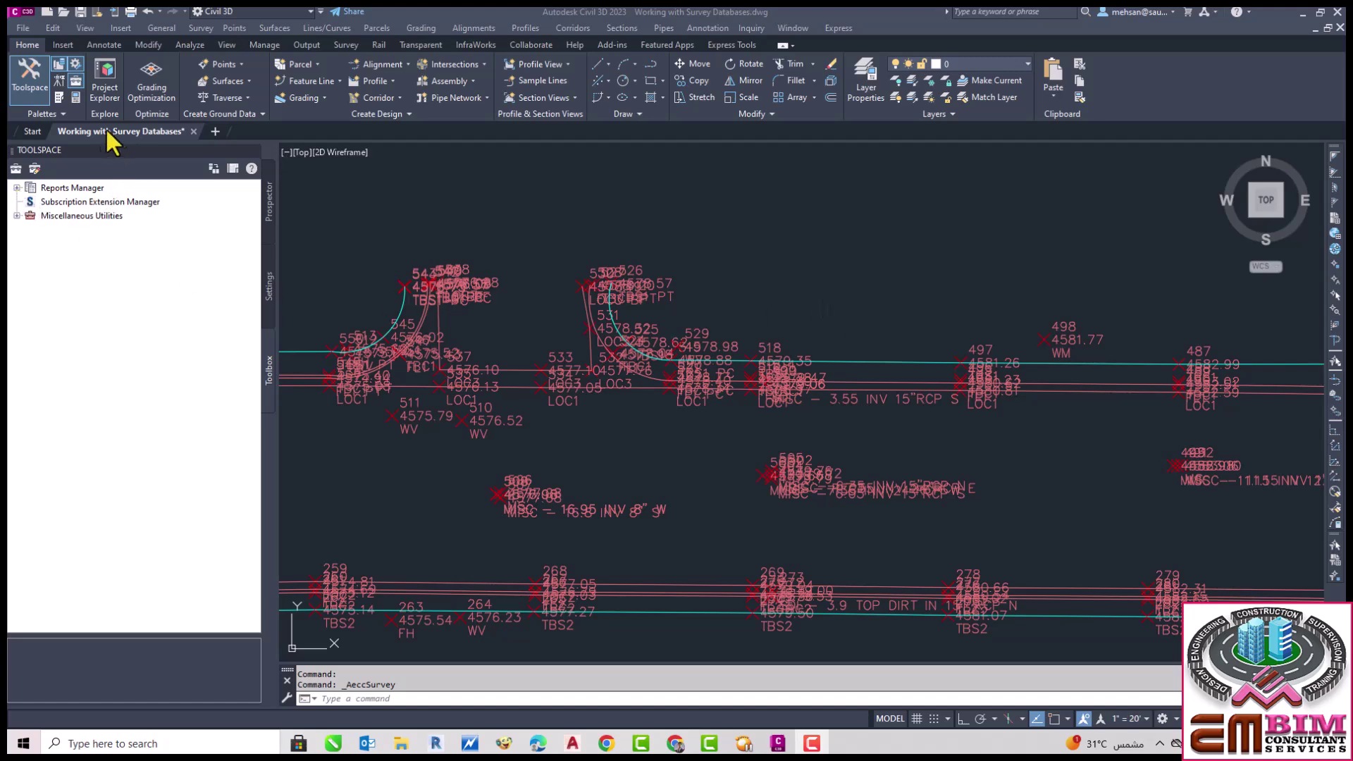
Step: Show the survey data in the Toolspace and view the working folder choice for the survey databases without changing it
{"action": "left_click", "coordinate": [59, 82]}
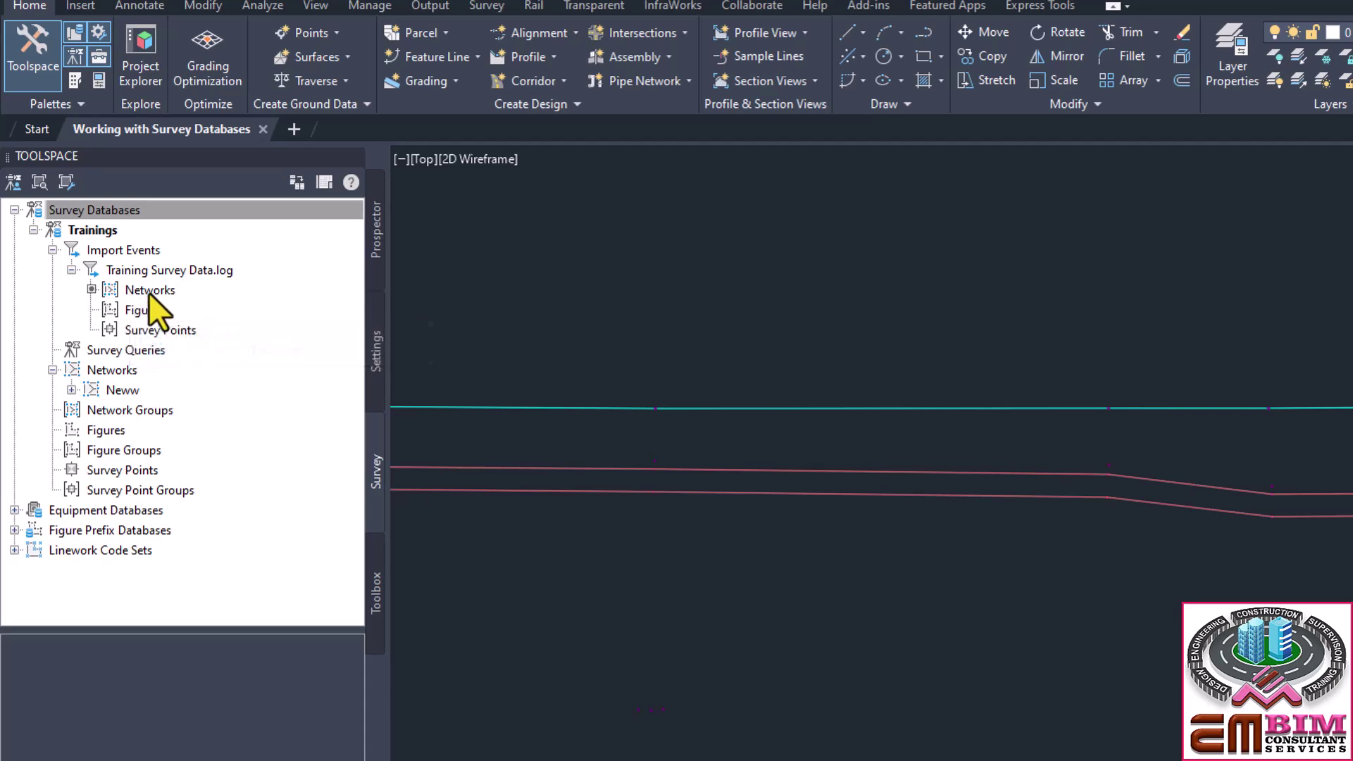
{"action": "mouse_move", "coordinate": [129, 264]}
{"action": "right_click", "coordinate": [96, 228]}
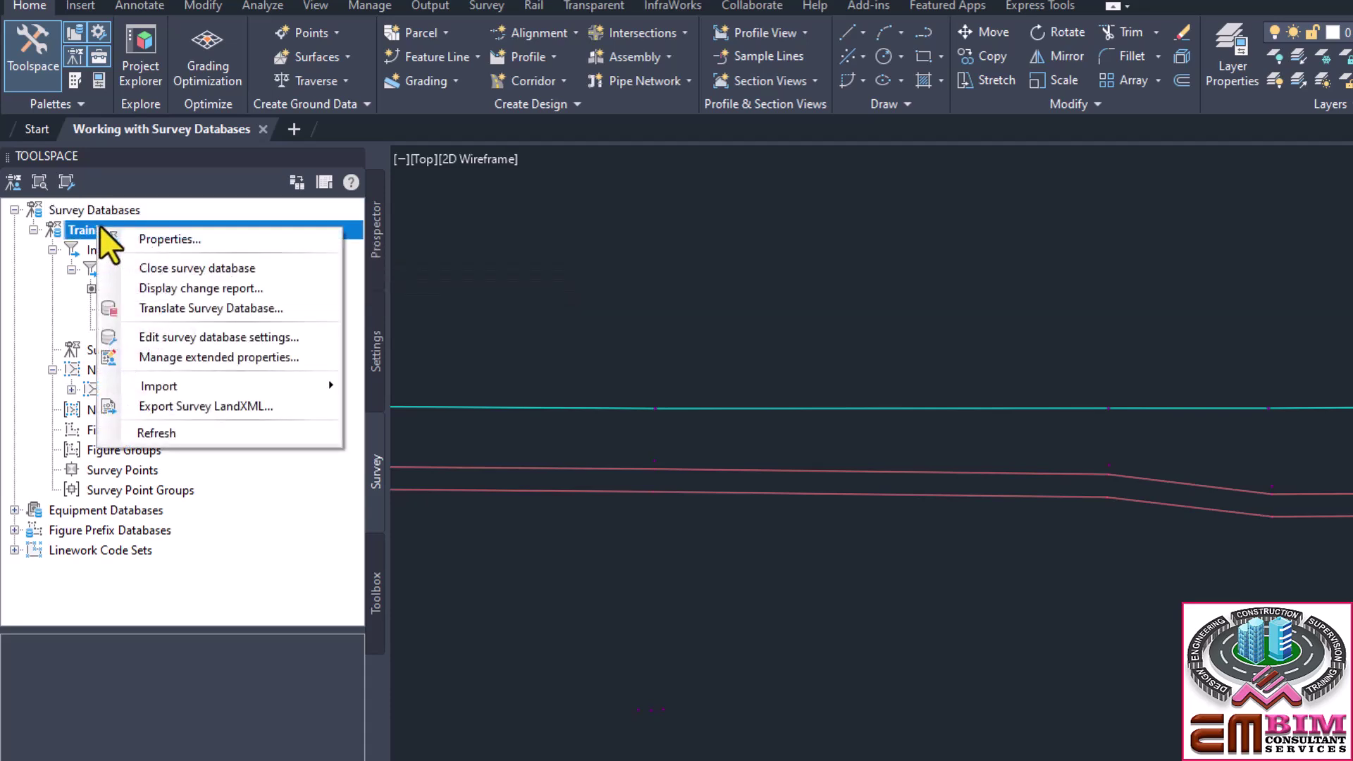
{"action": "left_click", "coordinate": [95, 206]}
{"action": "right_click", "coordinate": [93, 205]}
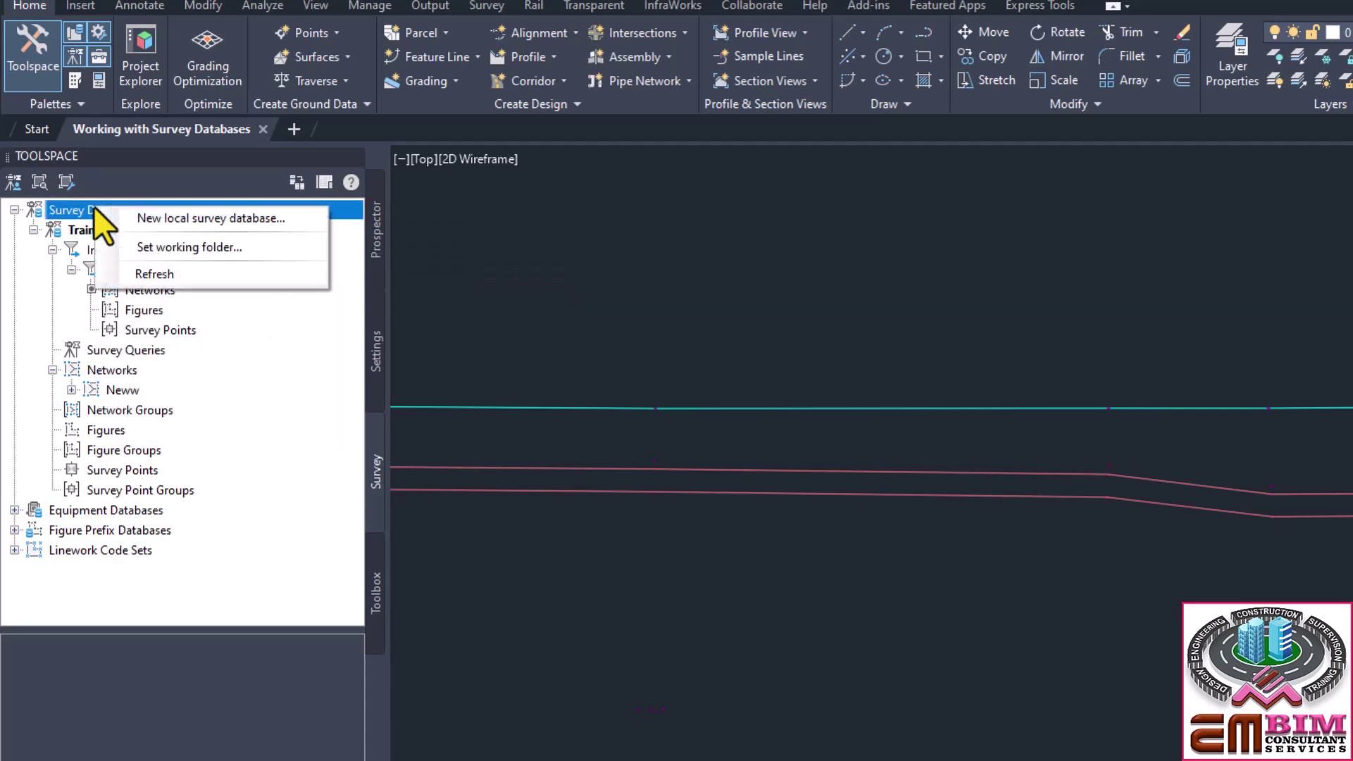
{"action": "left_click", "coordinate": [226, 247]}
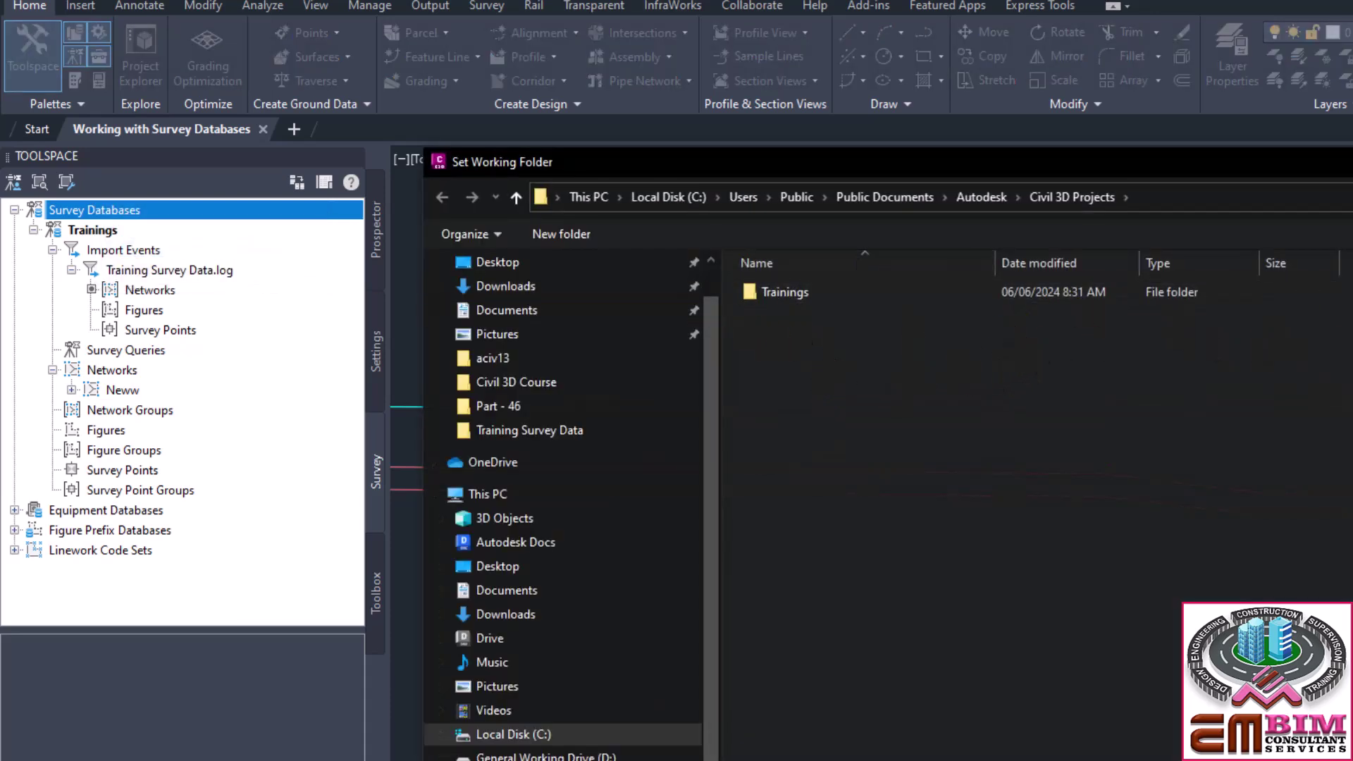
{"action": "key", "text": "Escape"}
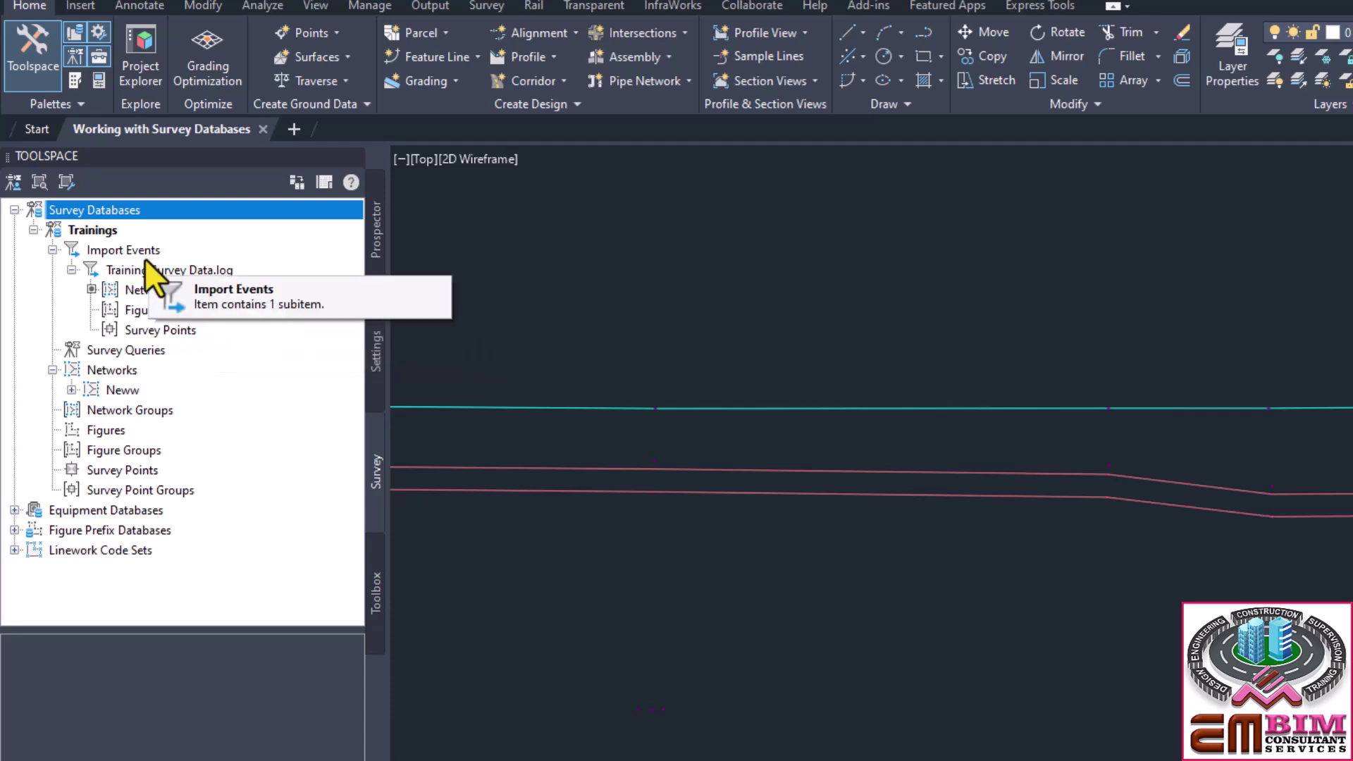
Step: Create a new local survey database named Test
{"action": "right_click", "coordinate": [121, 209]}
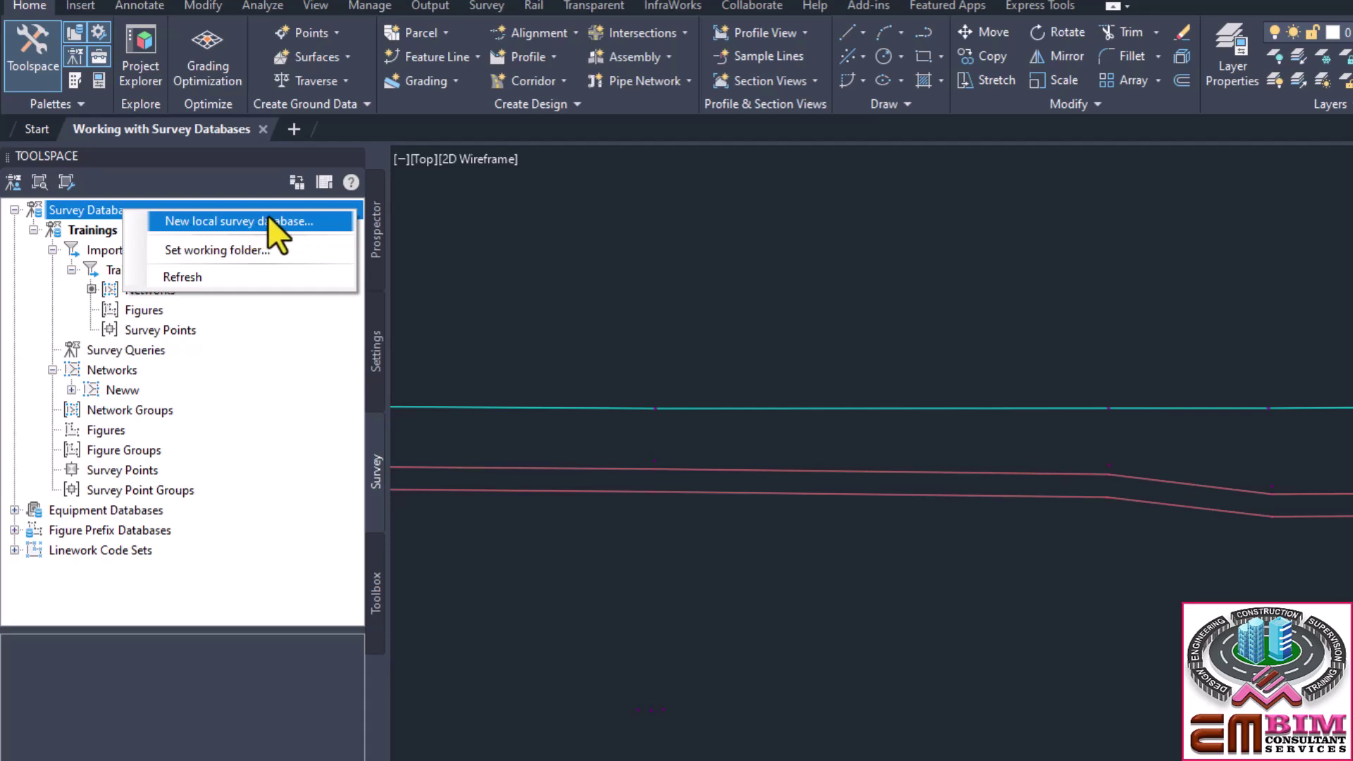
{"action": "left_click", "coordinate": [209, 224]}
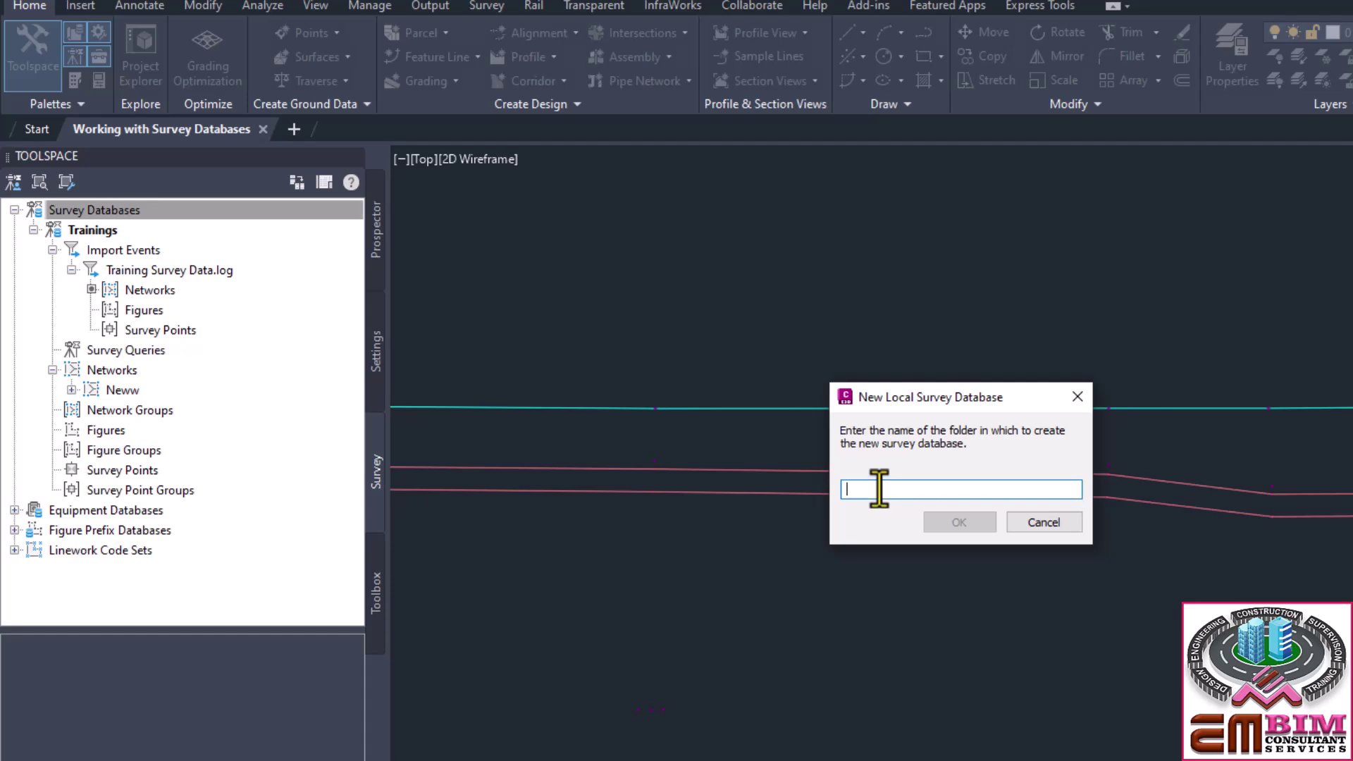
{"action": "type", "text": "Test"}
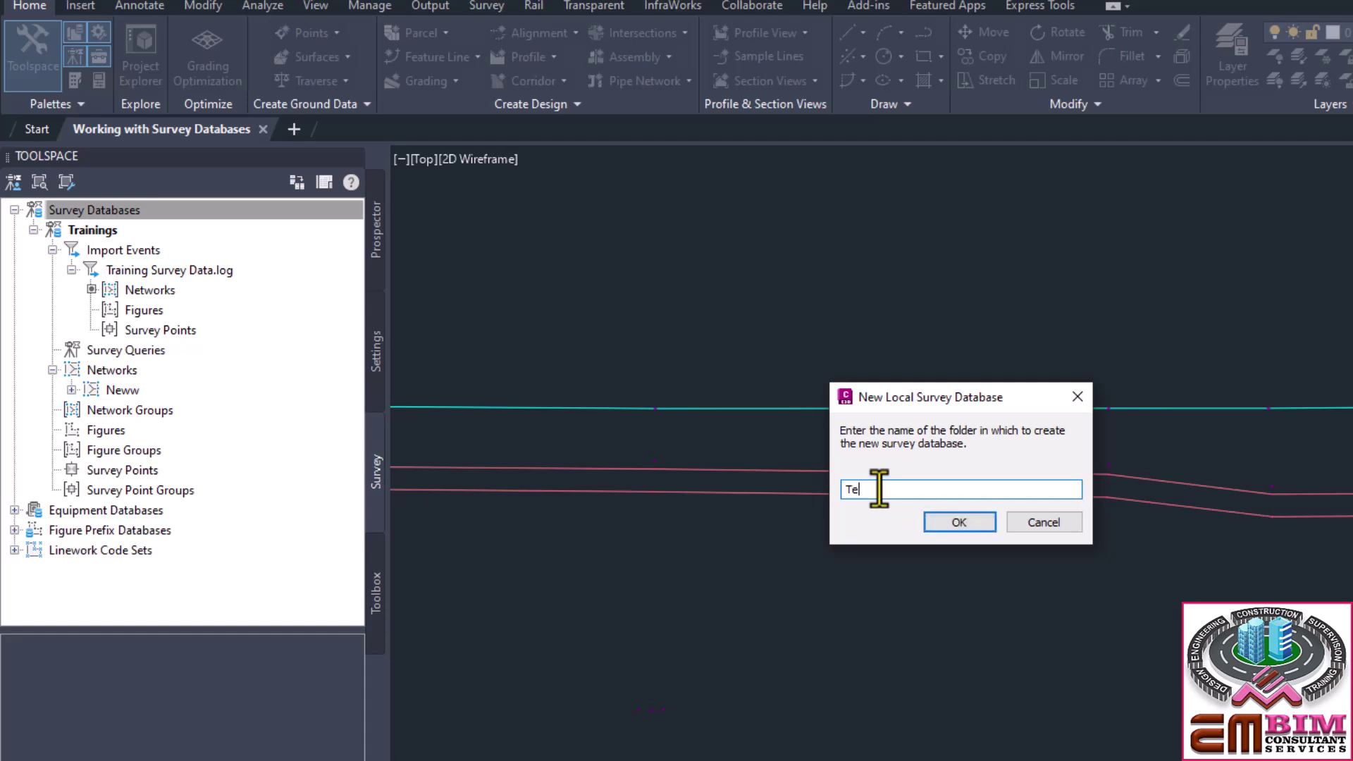
{"action": "left_click", "coordinate": [959, 521]}
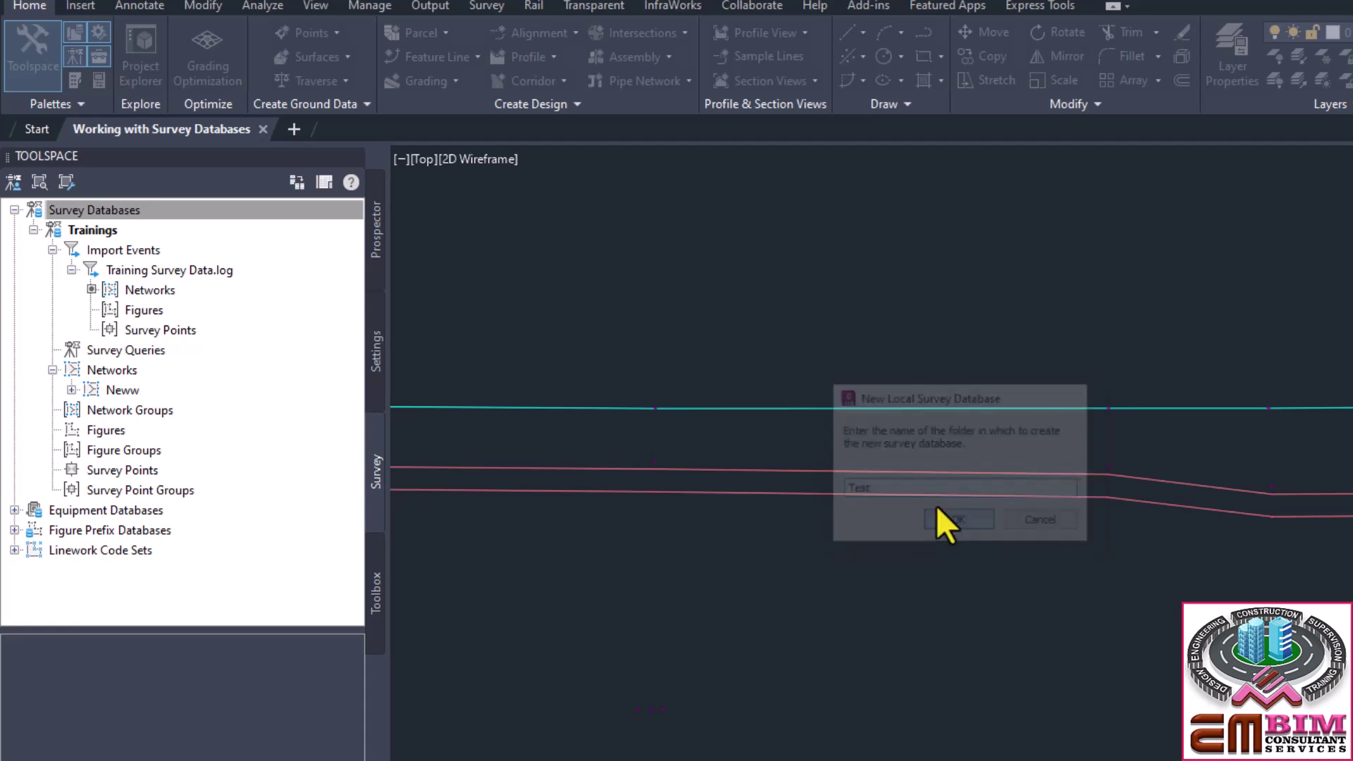
Step: Examine the Training survey database's Survey-X.fbk import event and the survey points it contains
{"action": "left_click", "coordinate": [75, 230]}
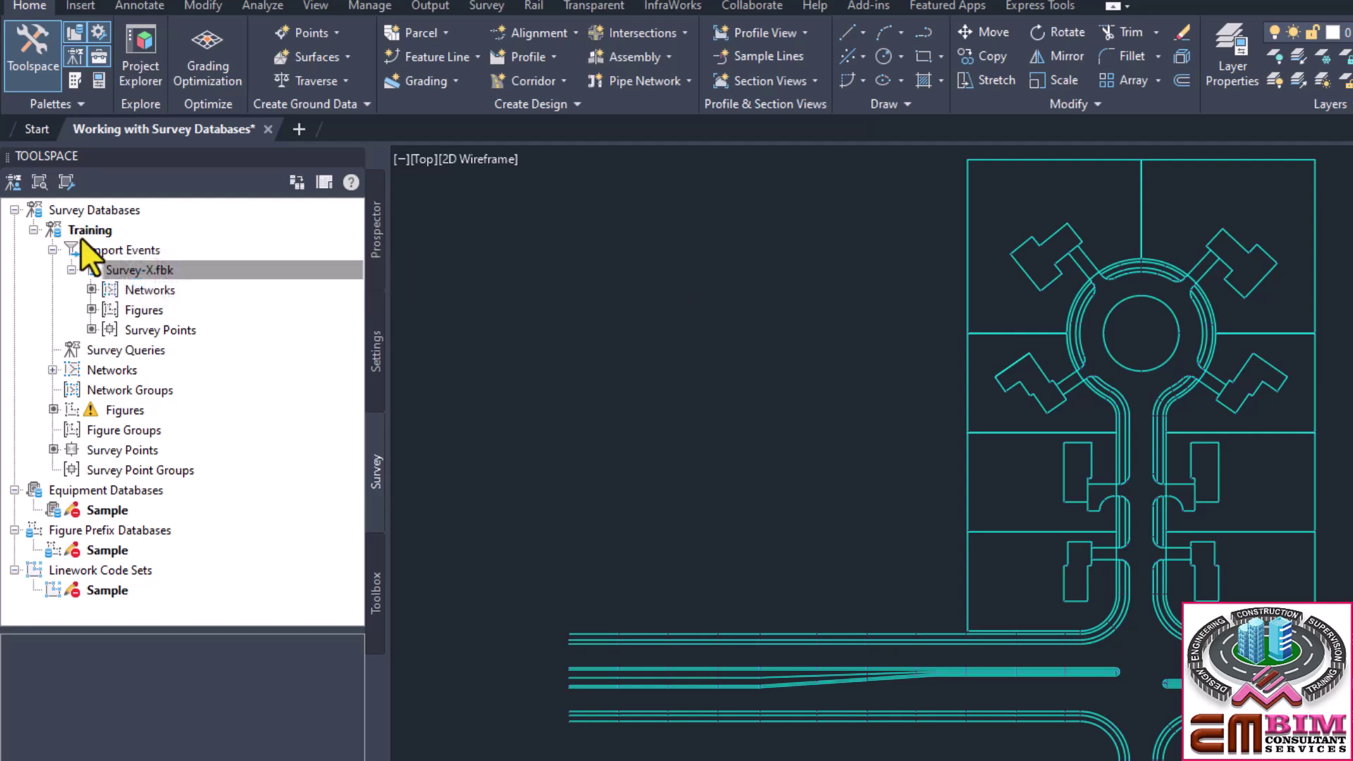
{"action": "mouse_move", "coordinate": [86, 233]}
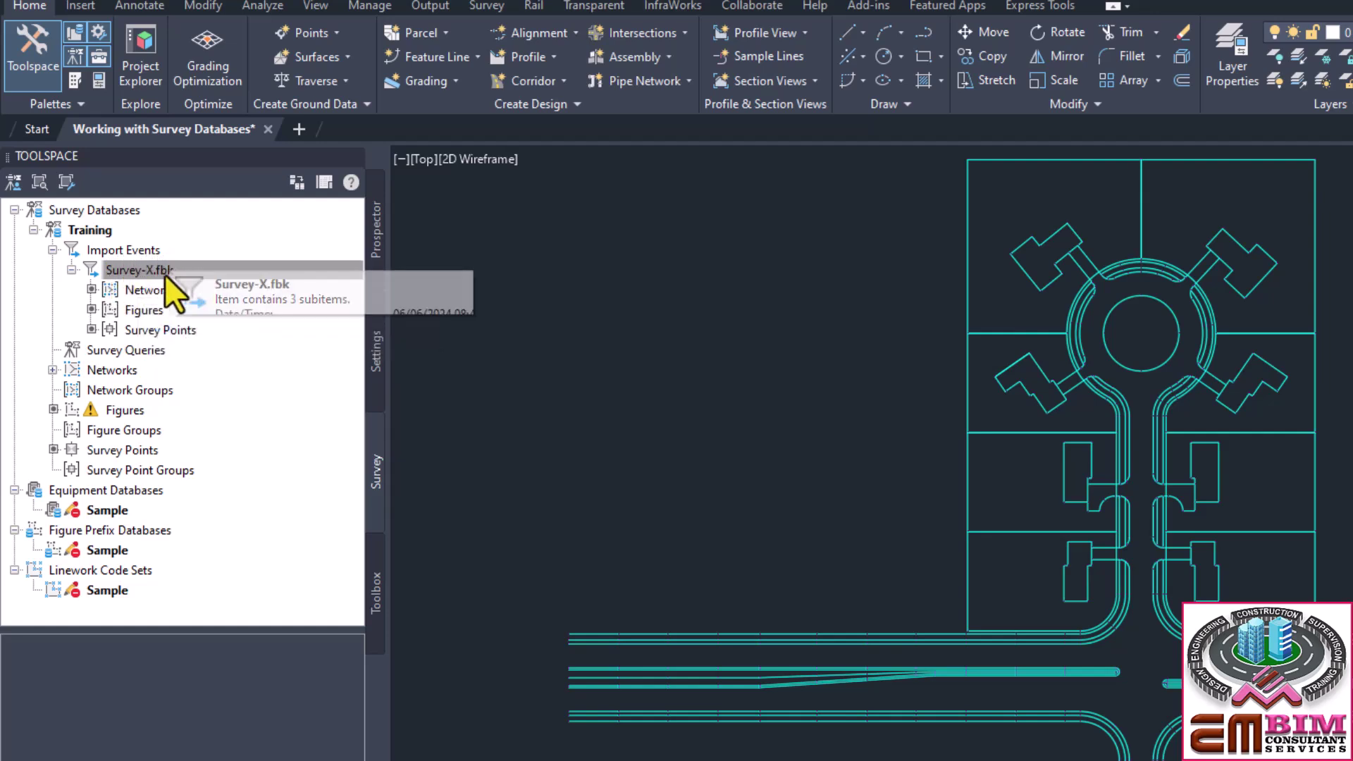
{"action": "mouse_move", "coordinate": [174, 277]}
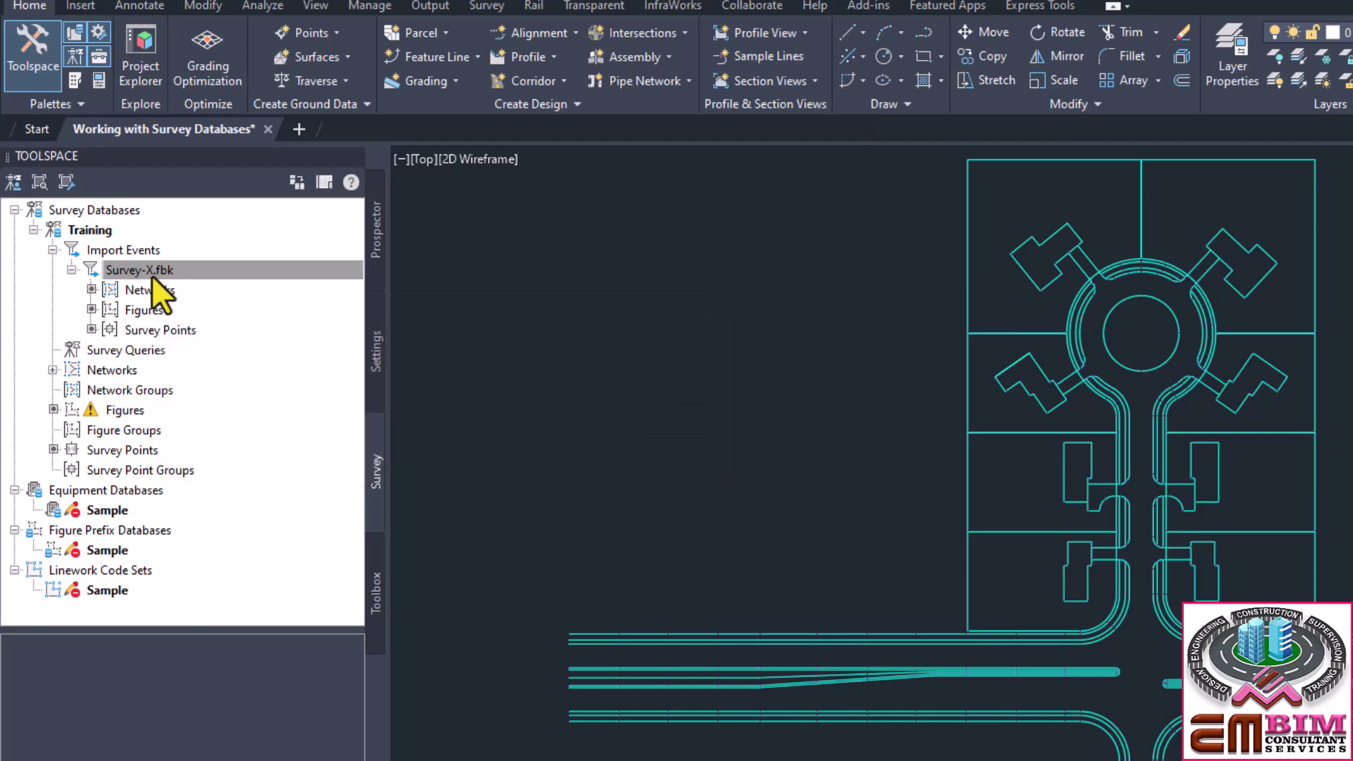
{"action": "left_click", "coordinate": [172, 274]}
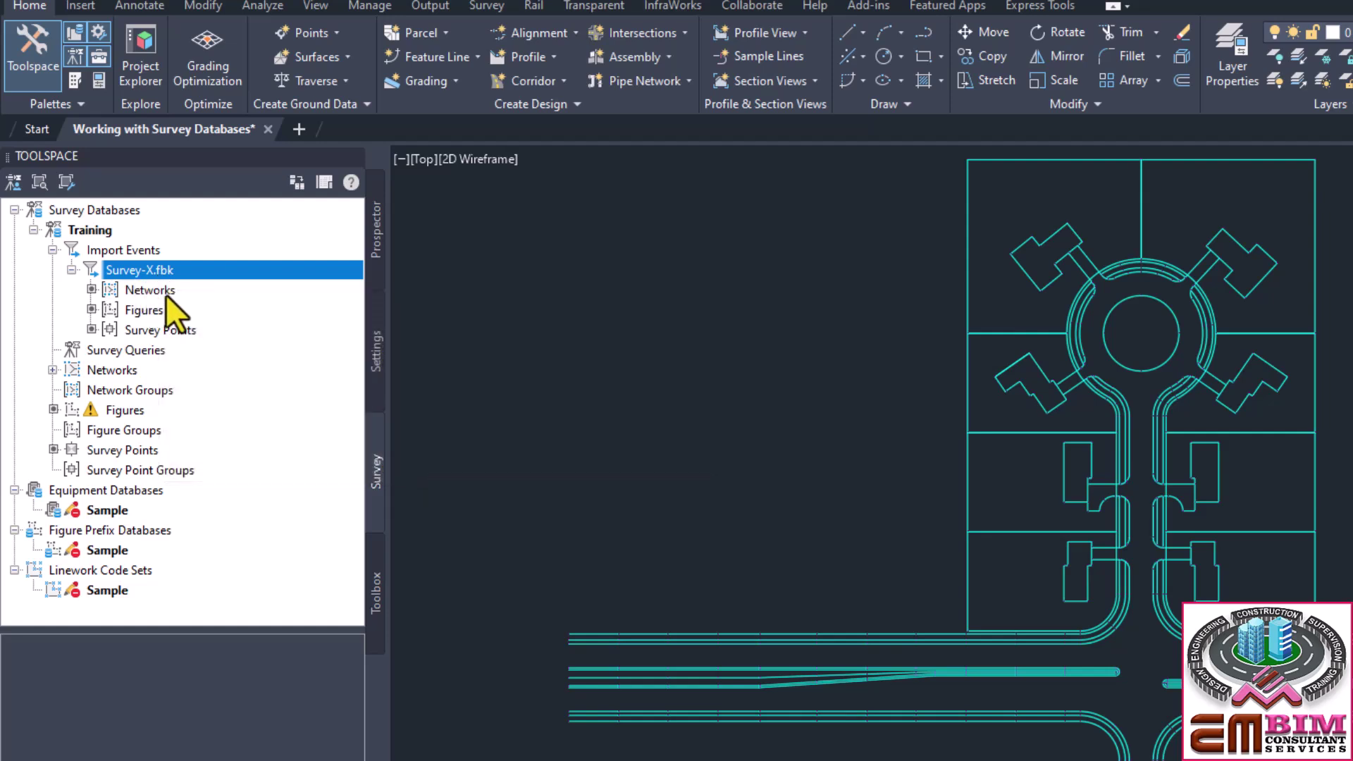
{"action": "left_click", "coordinate": [149, 328]}
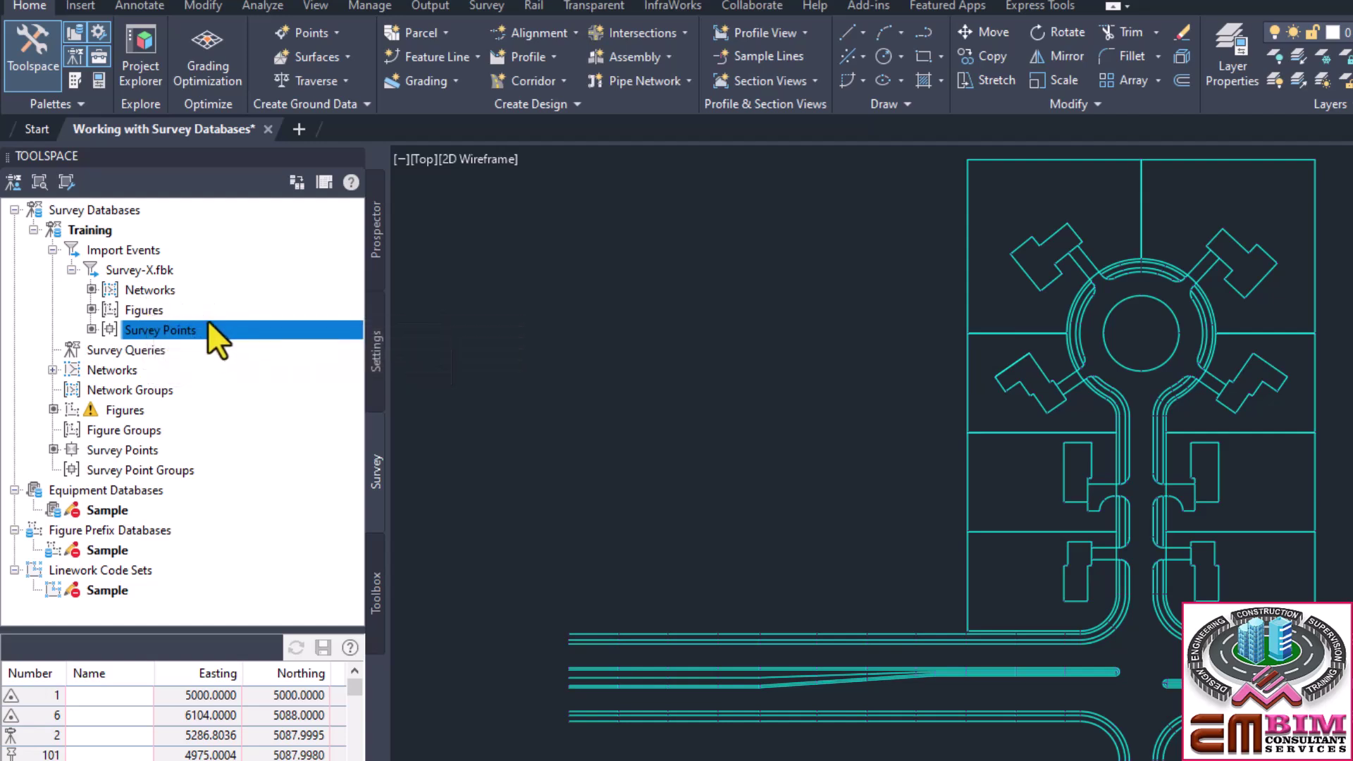
{"action": "mouse_move", "coordinate": [162, 331]}
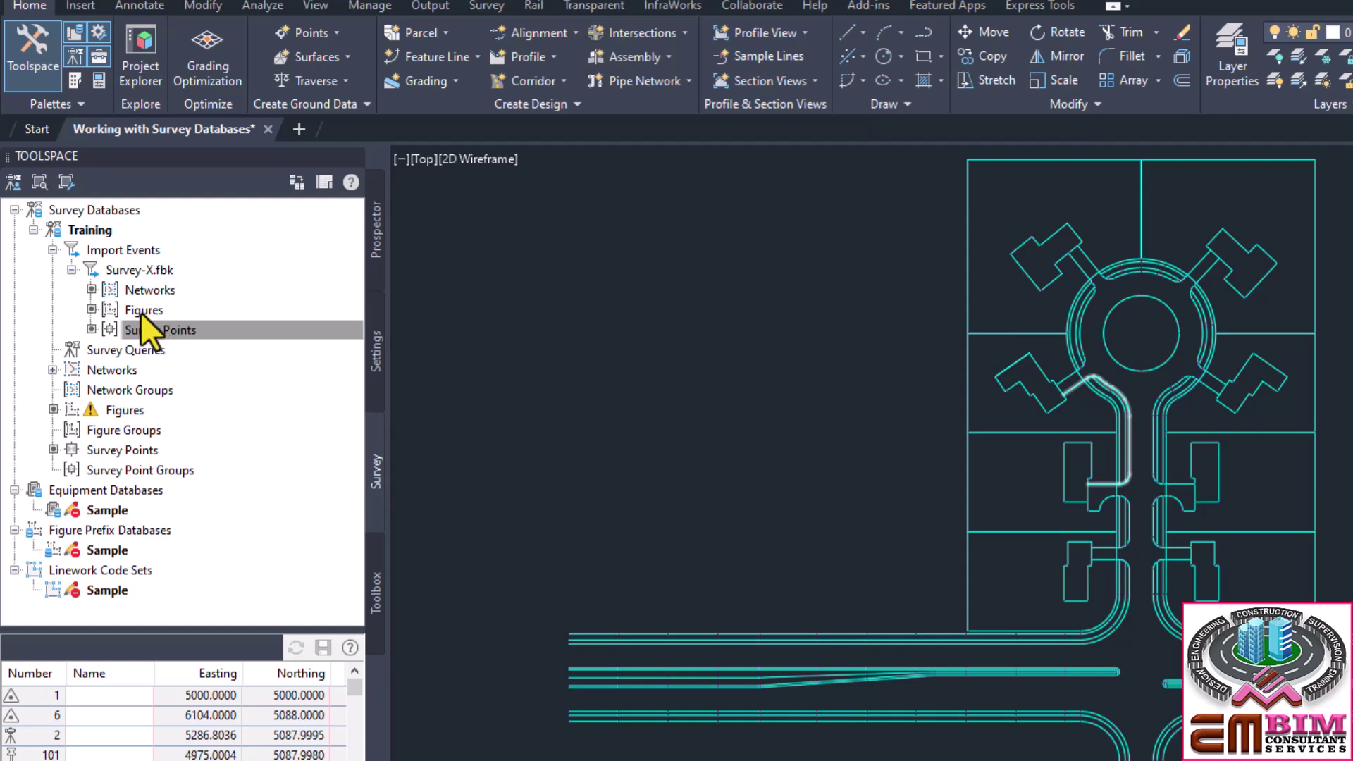
Step: View the editing table for the networks imported from Survey-X.fbk, close it, and check the networks' other available commands
{"action": "left_click", "coordinate": [131, 290]}
{"action": "right_click", "coordinate": [135, 290]}
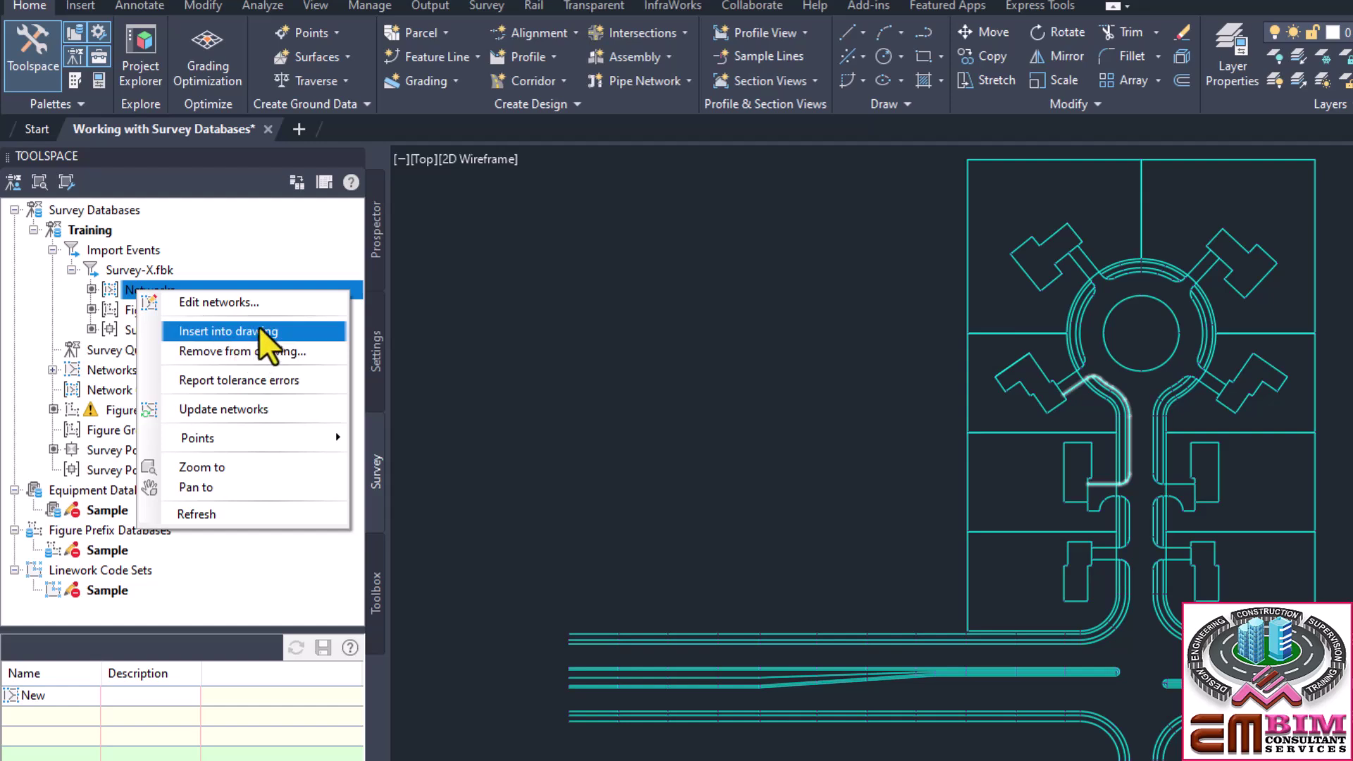
{"action": "left_click", "coordinate": [232, 303]}
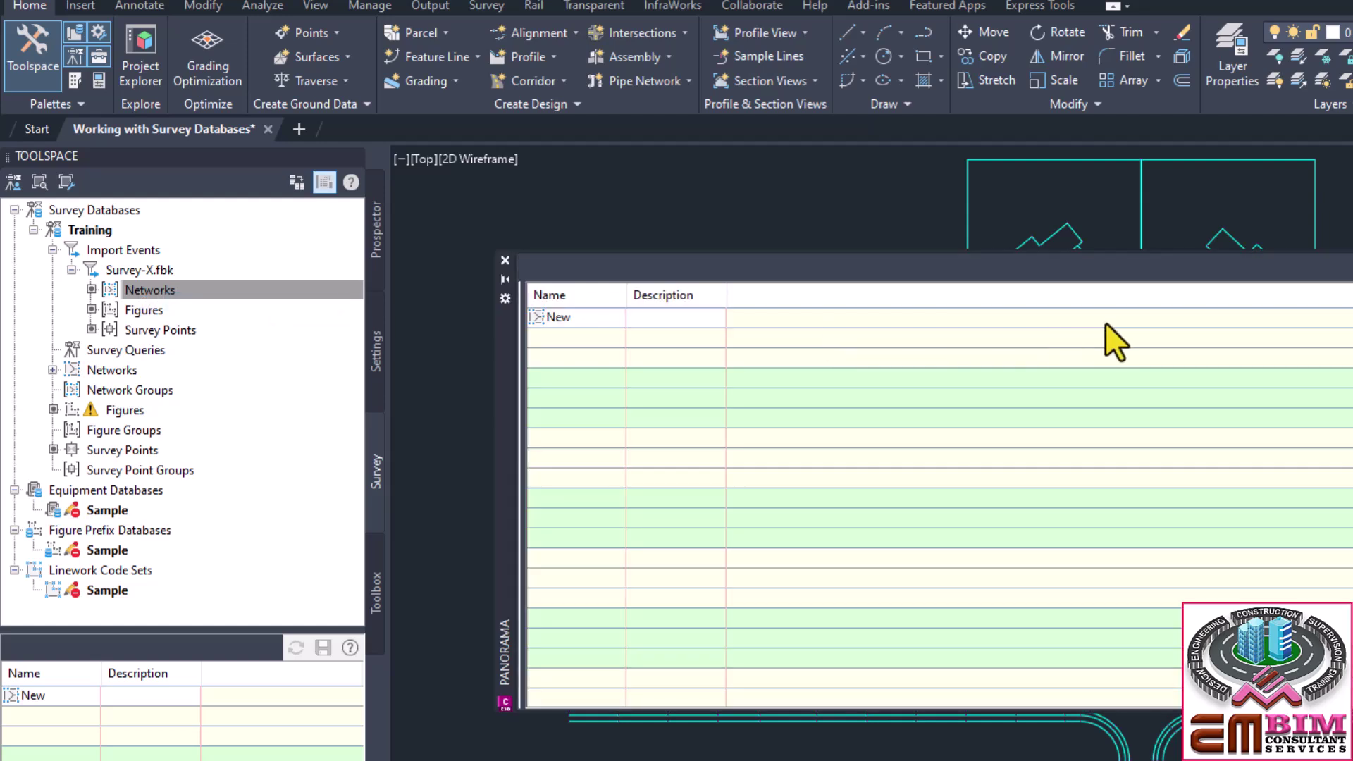
{"action": "left_click", "coordinate": [545, 318]}
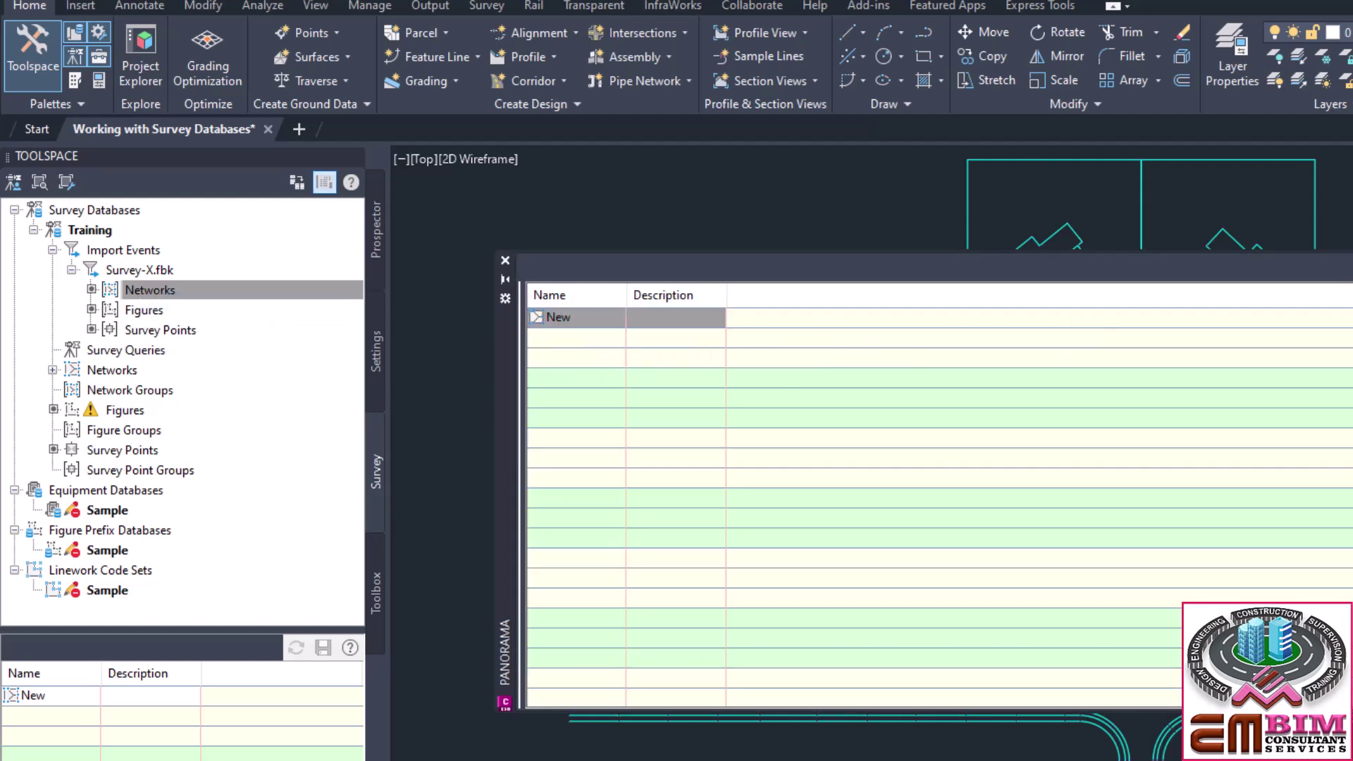
{"action": "left_click", "coordinate": [1348, 267]}
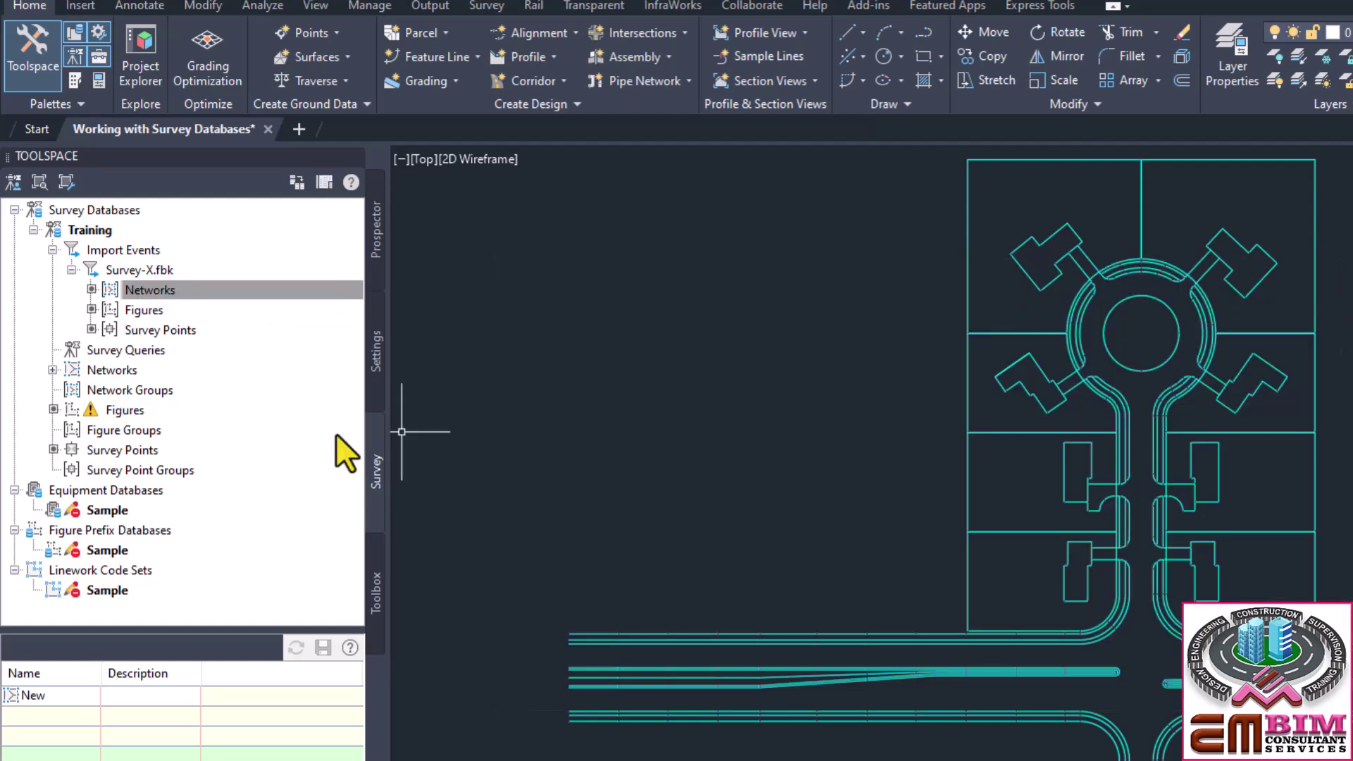
{"action": "right_click", "coordinate": [161, 290]}
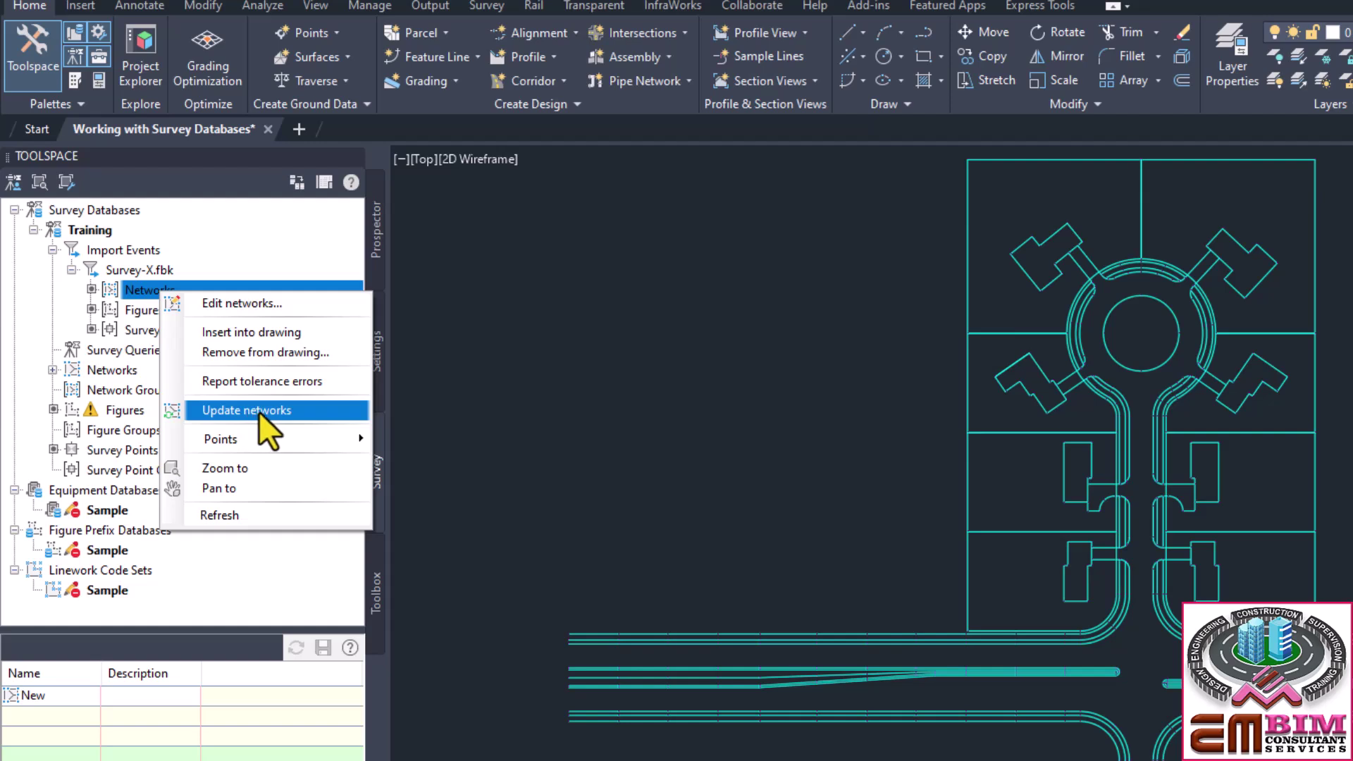
{"action": "left_click", "coordinate": [247, 255]}
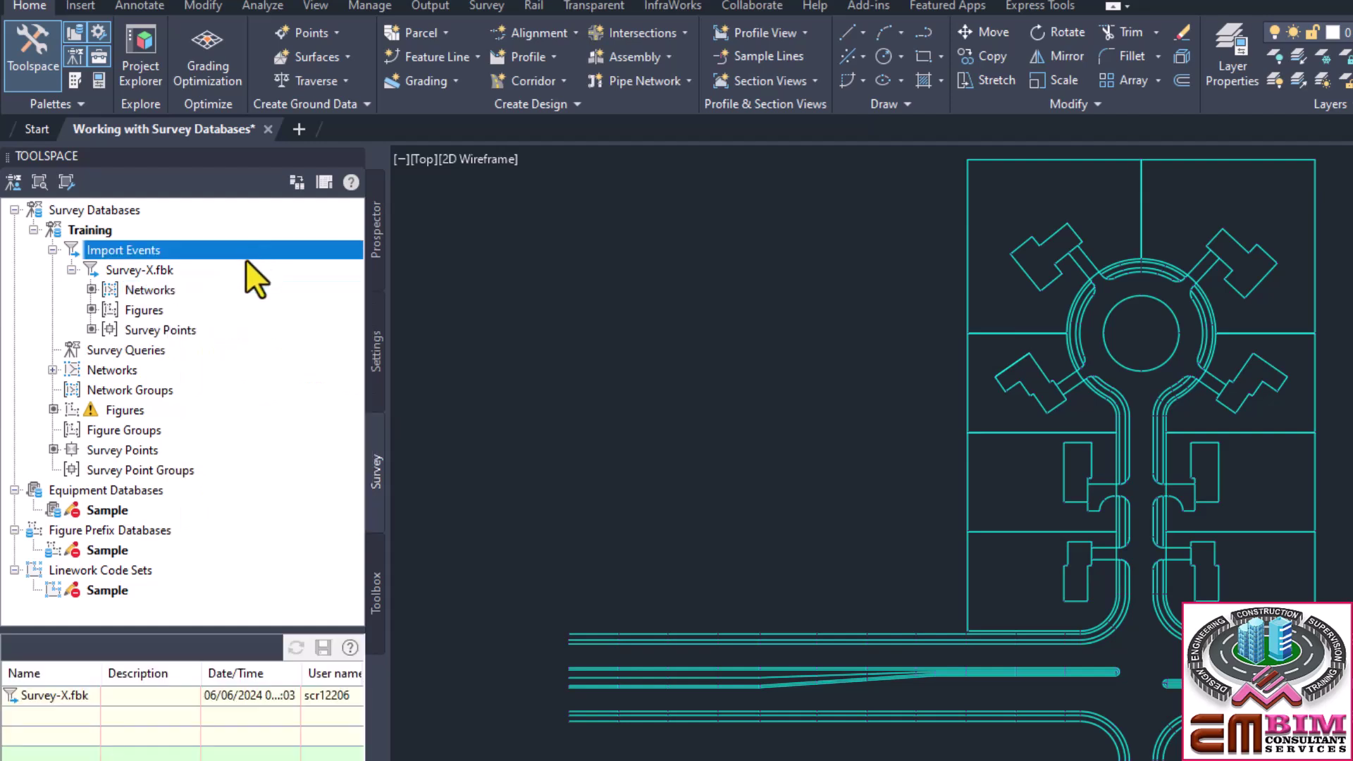
Step: Look through the list of figures imported from Survey-X.fbk with their breakline and lot line settings
{"action": "left_click", "coordinate": [130, 311]}
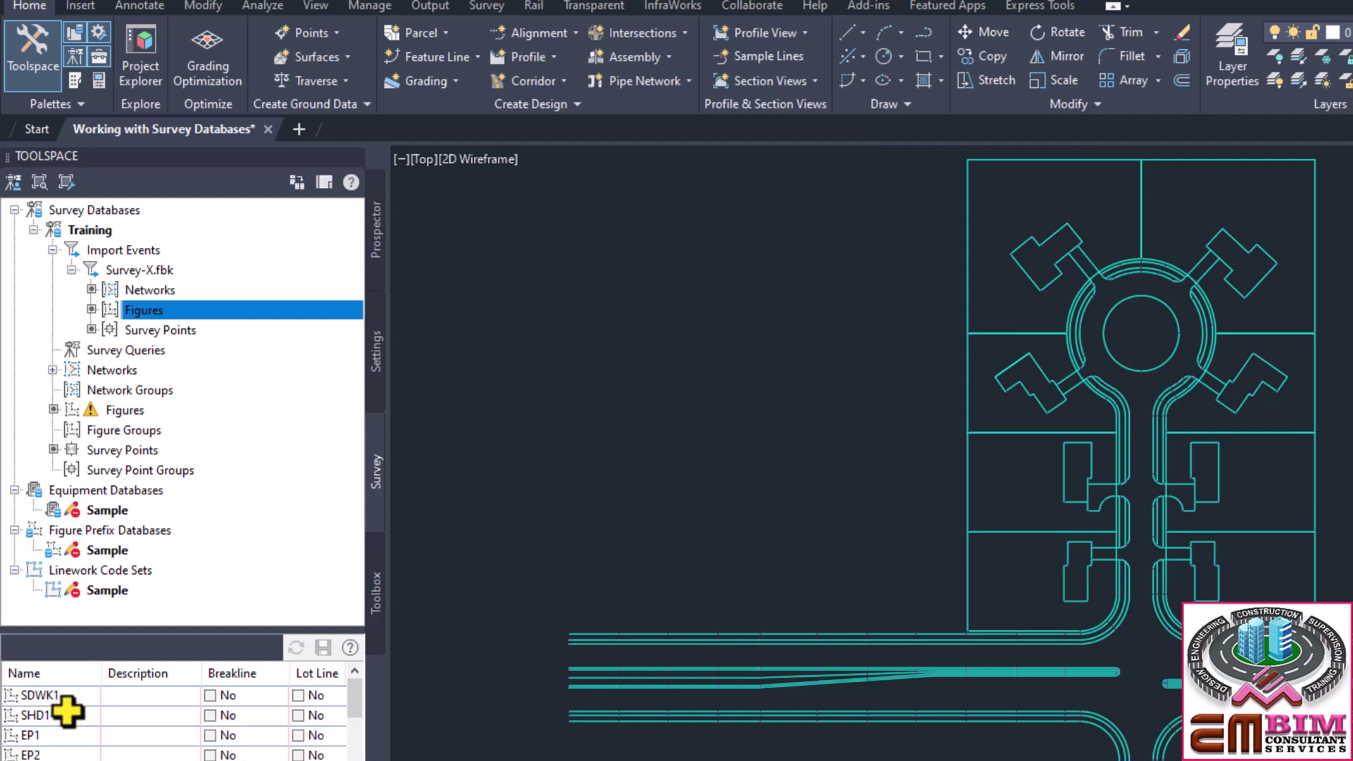
{"action": "left_click_drag", "start_coordinate": [352, 699], "coordinate": [344, 663]}
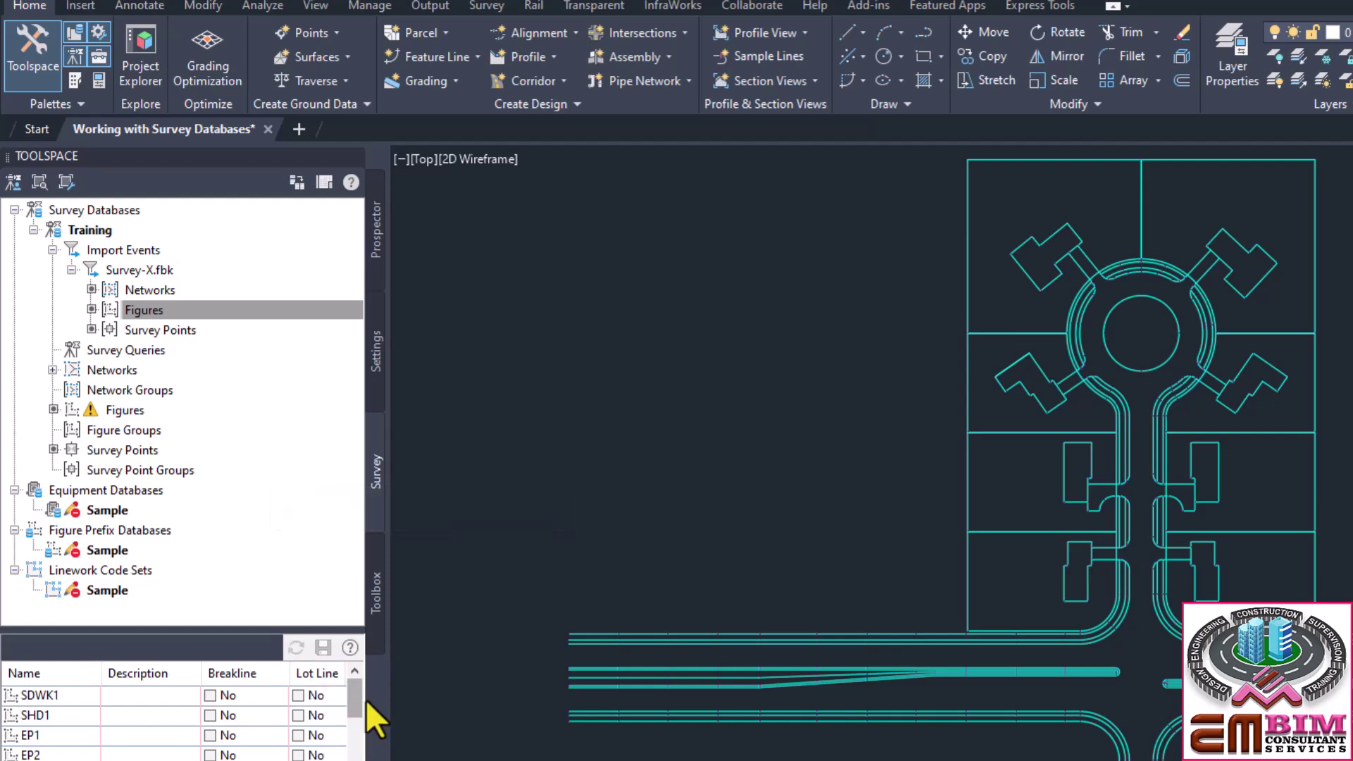
{"action": "left_click_drag", "start_coordinate": [359, 703], "coordinate": [360, 760]}
Step: Browse the numbers and coordinates of the survey points imported from Survey-X.fbk
{"action": "left_click", "coordinate": [137, 331]}
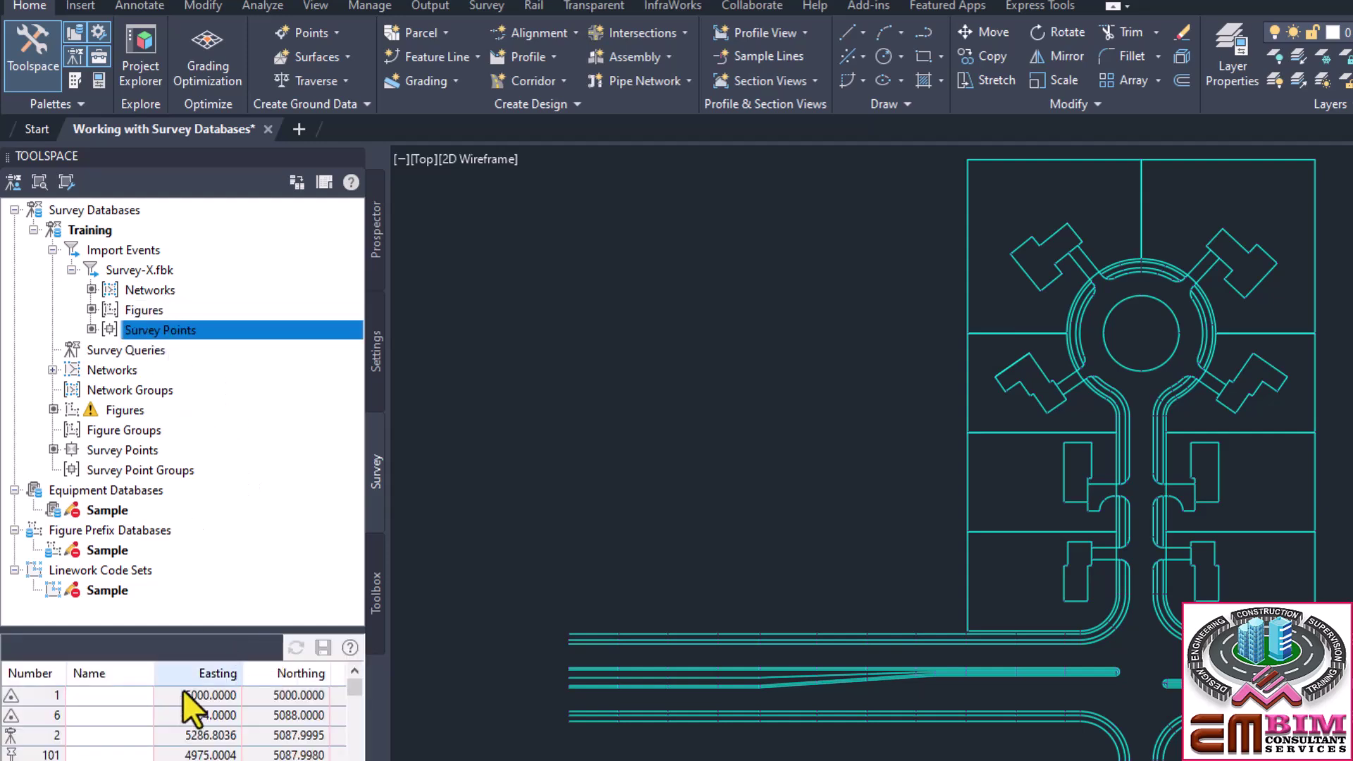
{"action": "scroll", "coordinate": [112, 753], "scroll_direction": "down", "scroll_amount": 1}
{"action": "scroll", "coordinate": [113, 755], "scroll_direction": "down", "scroll_amount": 13}
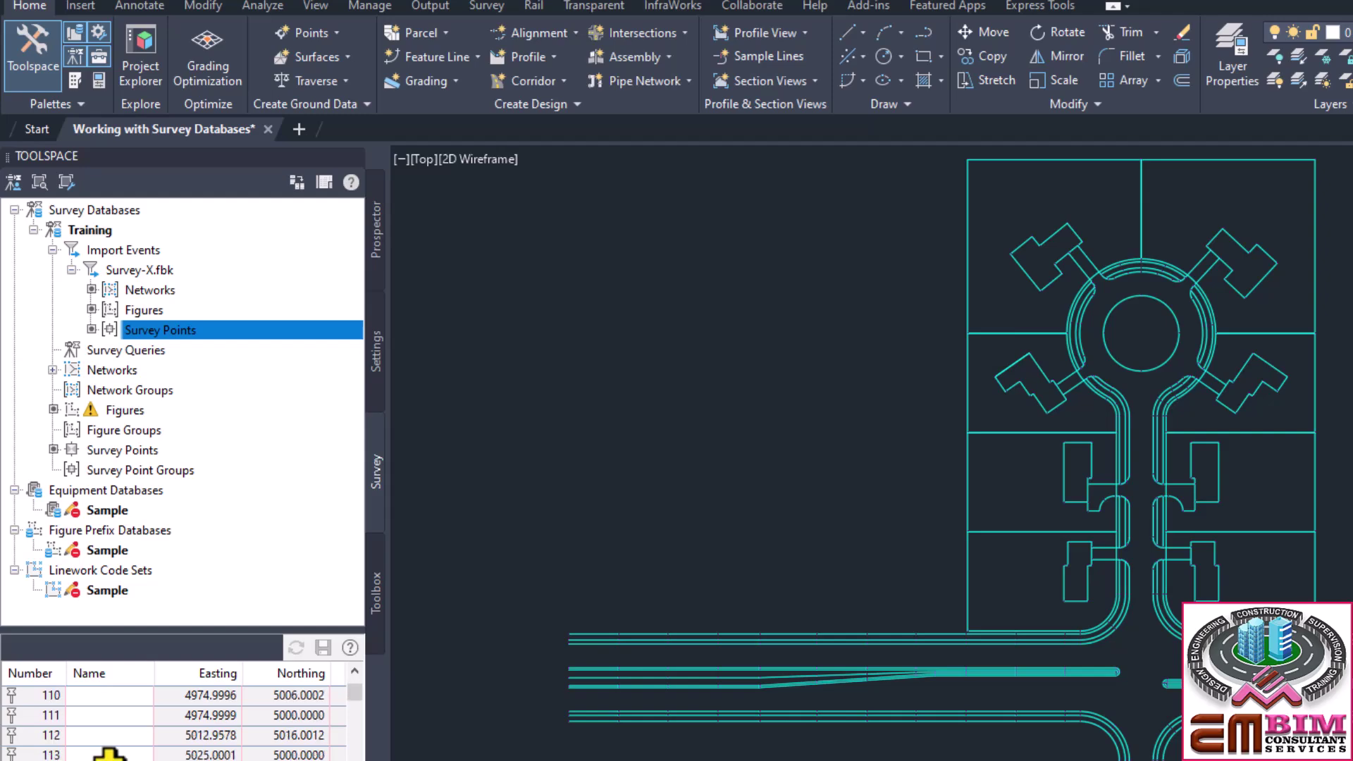
{"action": "scroll", "coordinate": [98, 752], "scroll_direction": "down", "scroll_amount": 20}
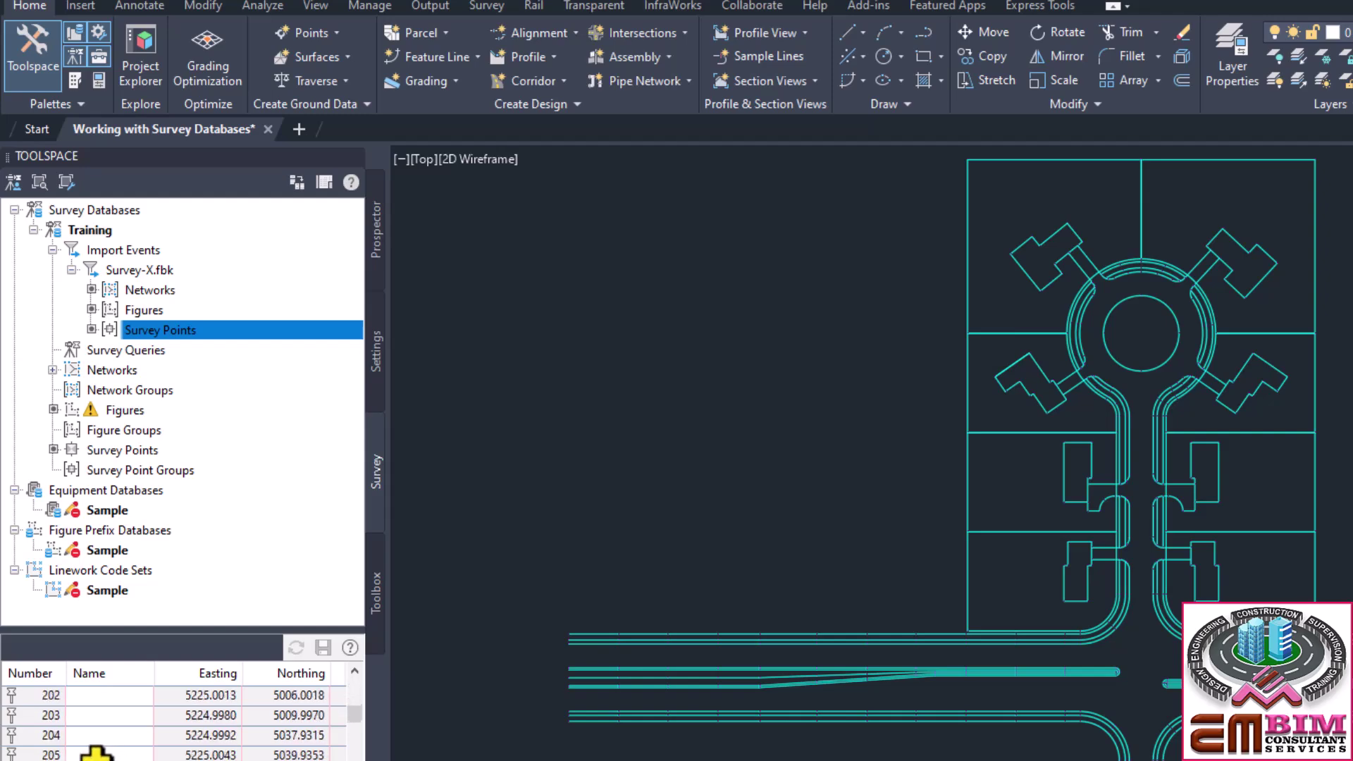
{"action": "scroll", "coordinate": [105, 748], "scroll_direction": "down", "scroll_amount": 3}
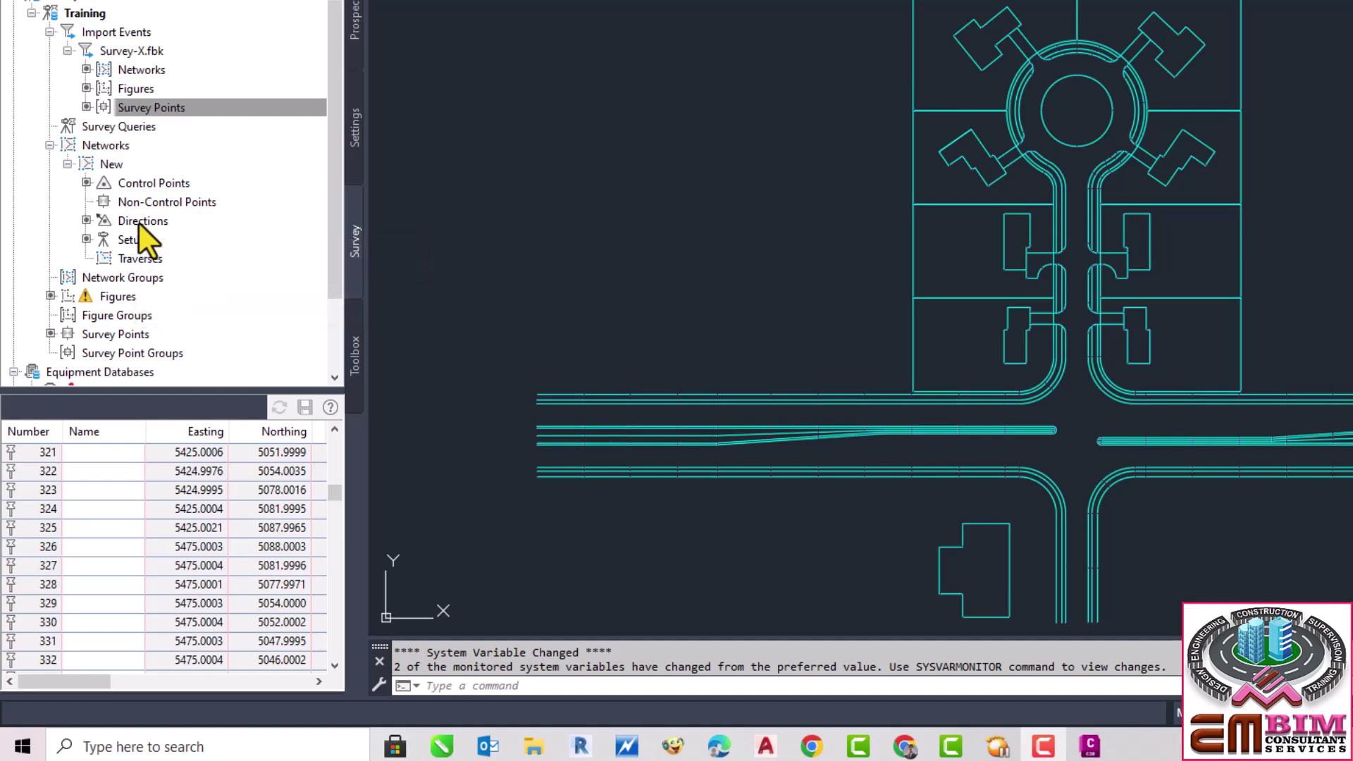
Step: Examine the properties offered for a new control point in the network New, leaving without creating one
{"action": "right_click", "coordinate": [150, 184]}
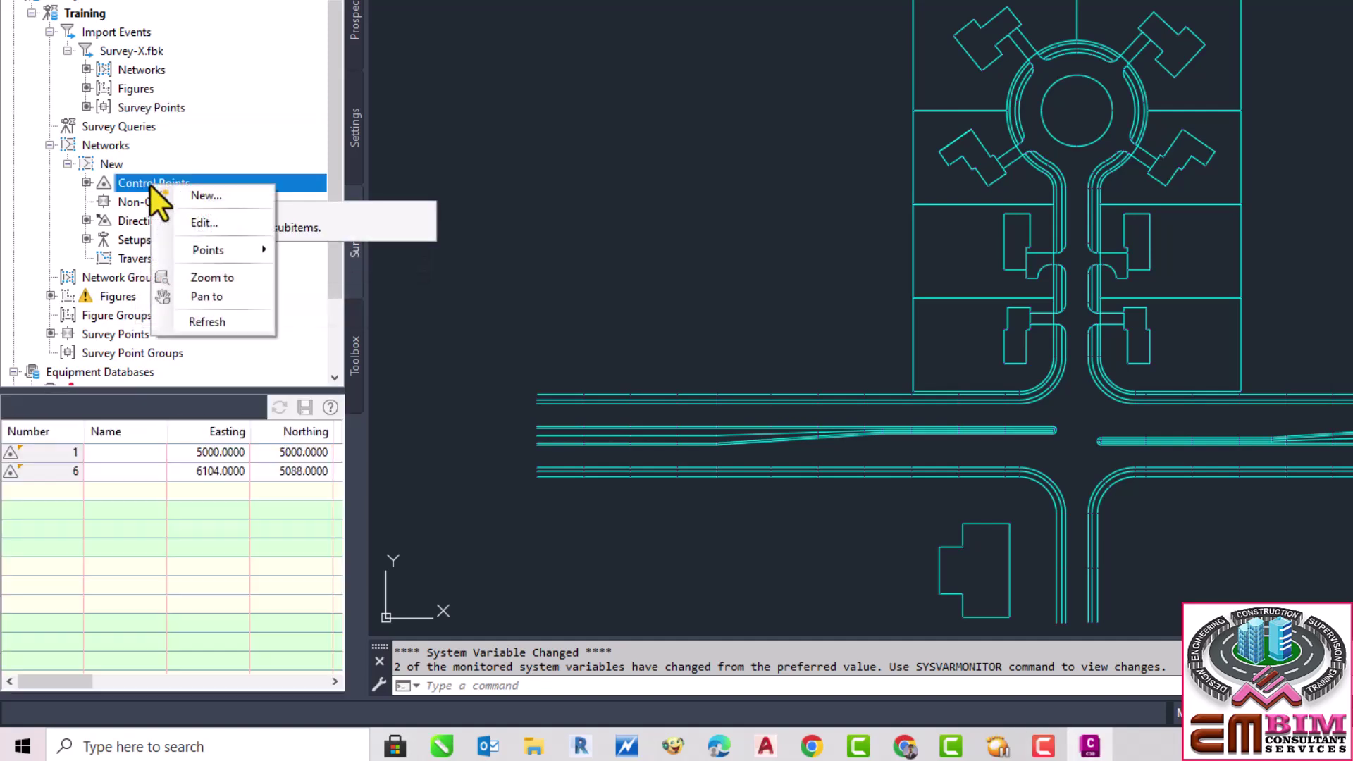
{"action": "left_click", "coordinate": [206, 196]}
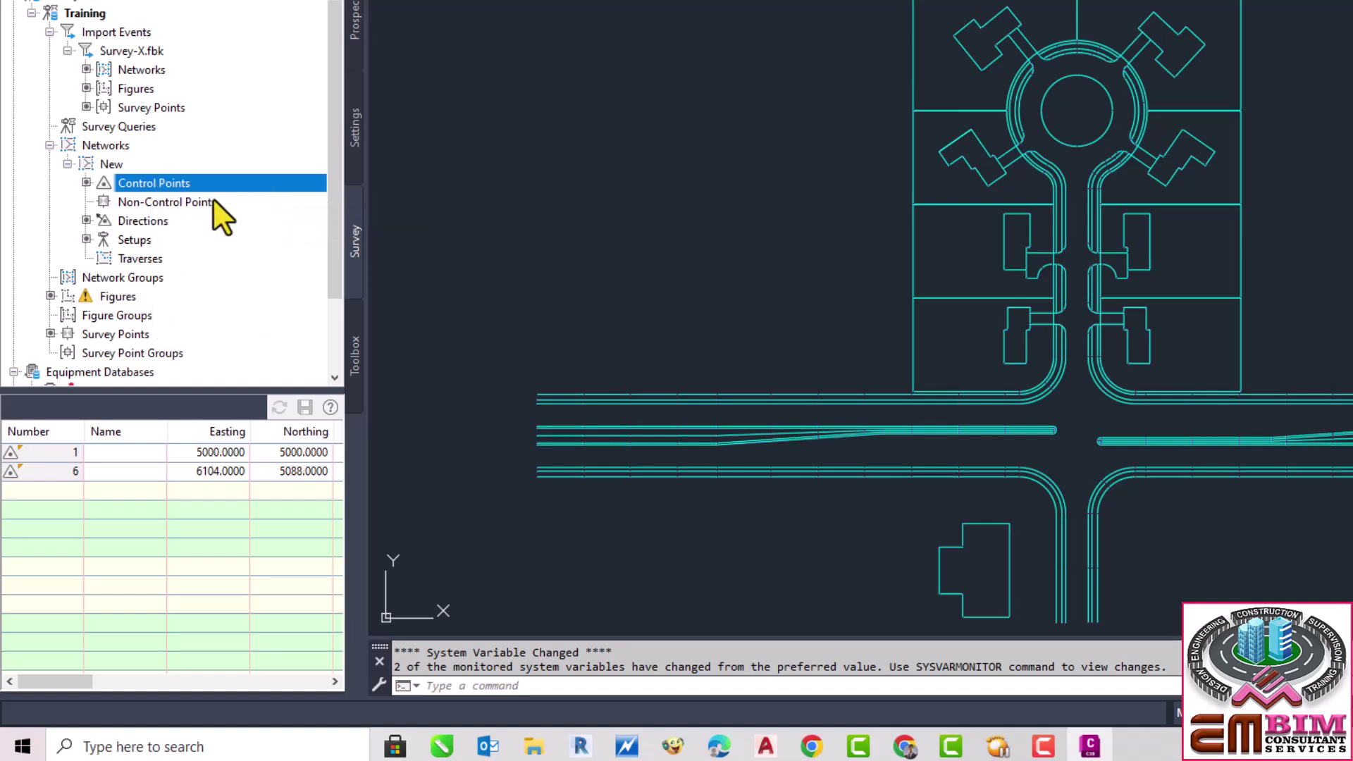
{"action": "right_click", "coordinate": [181, 185]}
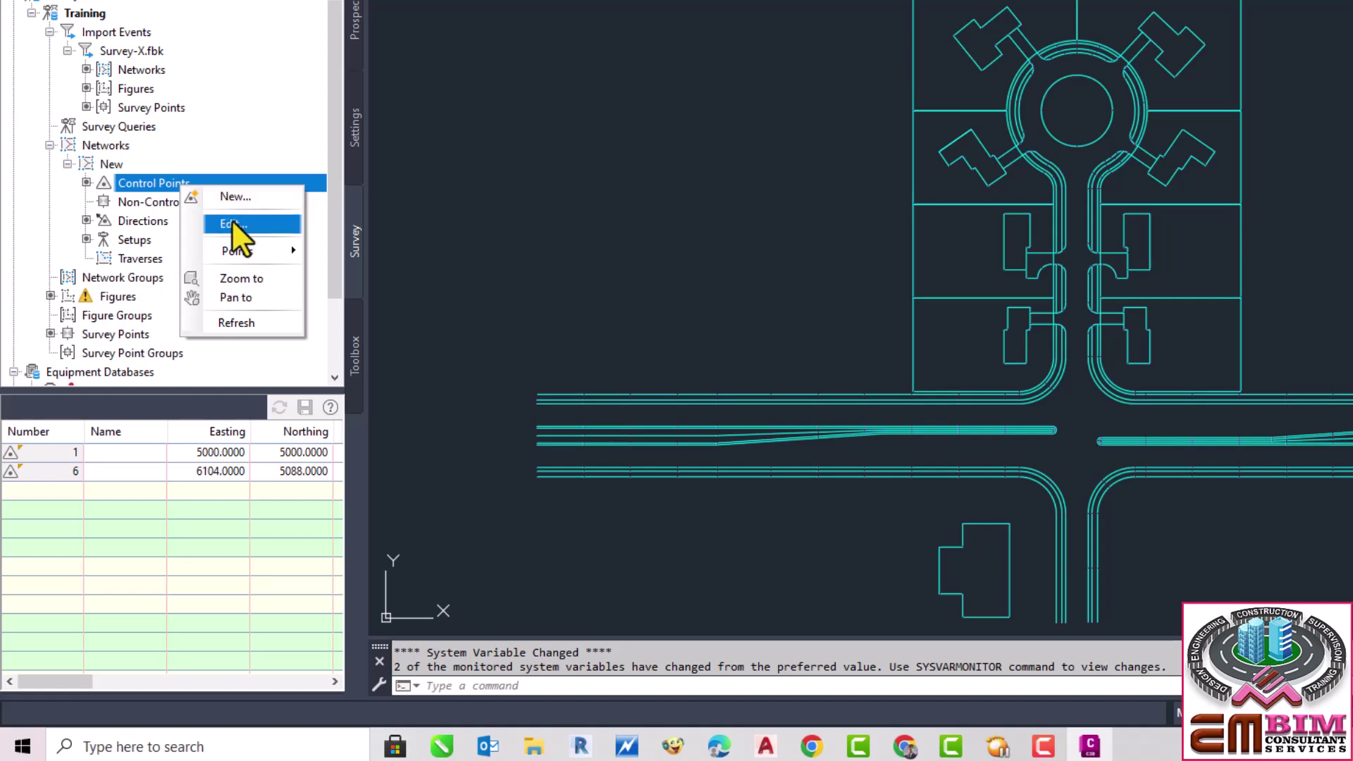
{"action": "left_click", "coordinate": [244, 198]}
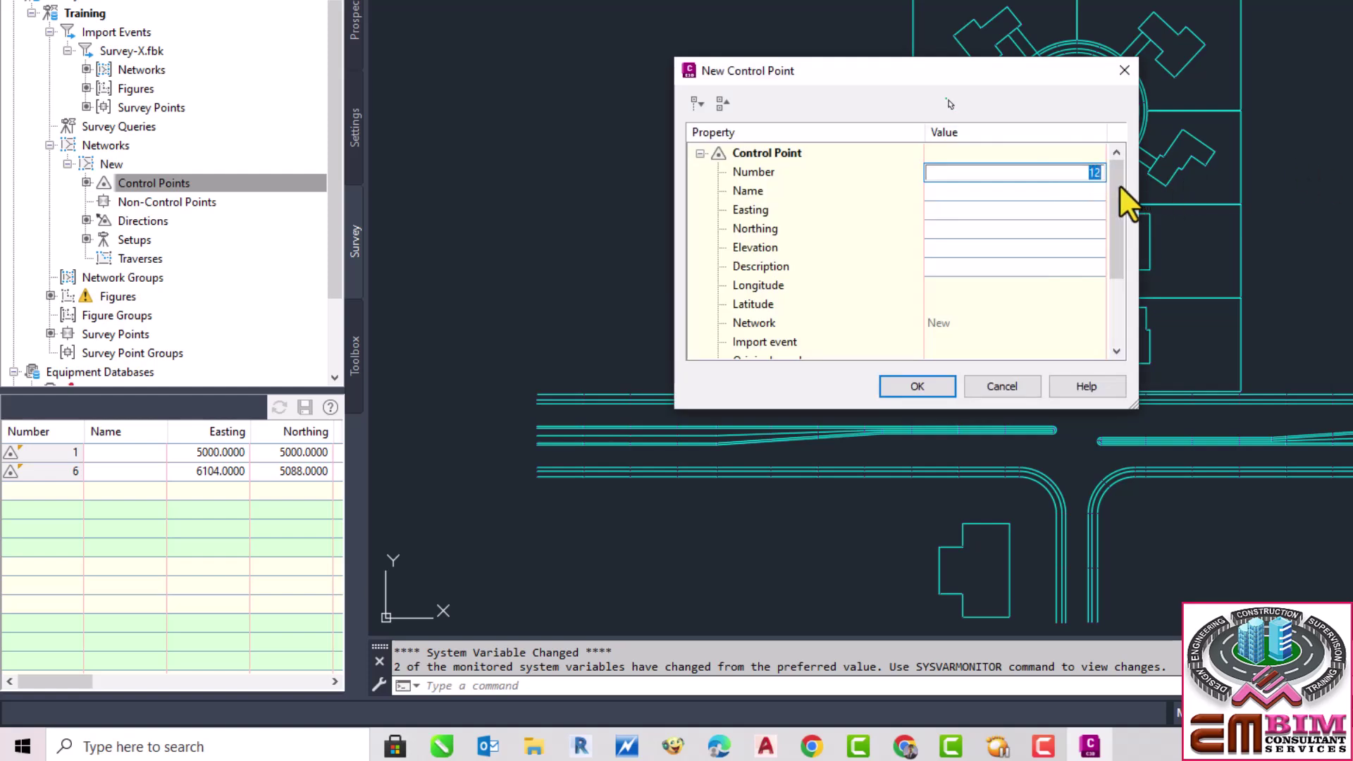
{"action": "left_click", "coordinate": [1114, 187]}
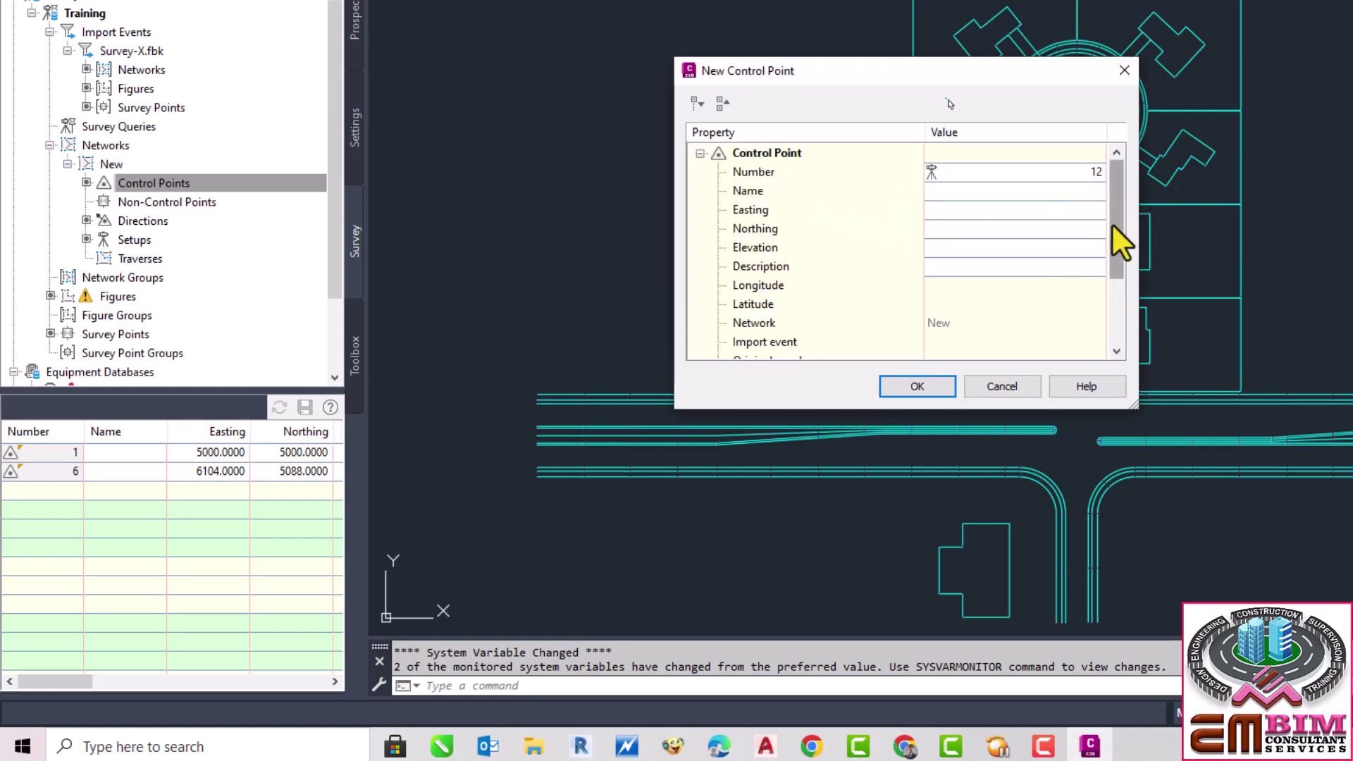
{"action": "left_click", "coordinate": [1003, 387]}
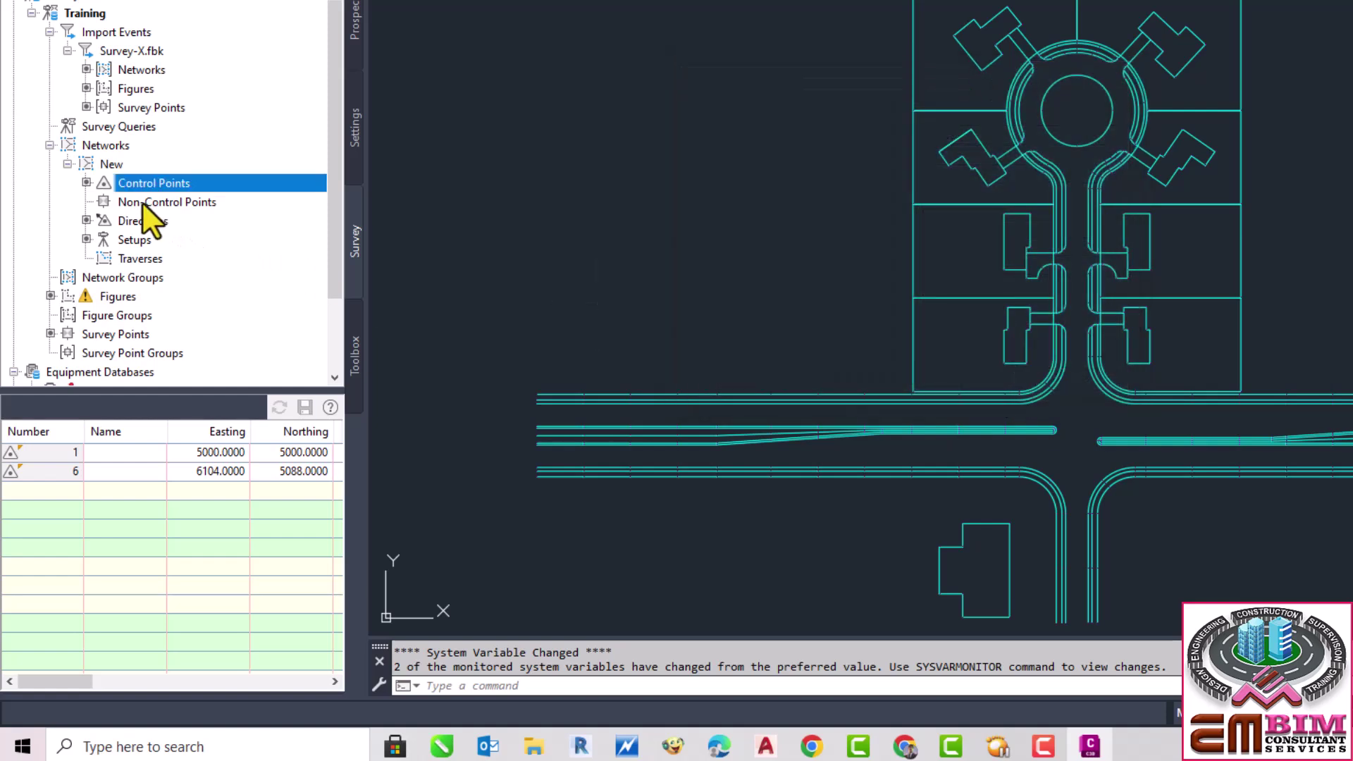
Step: Examine the properties offered for a new non-control point in the network New, leaving without creating one
{"action": "right_click", "coordinate": [158, 205]}
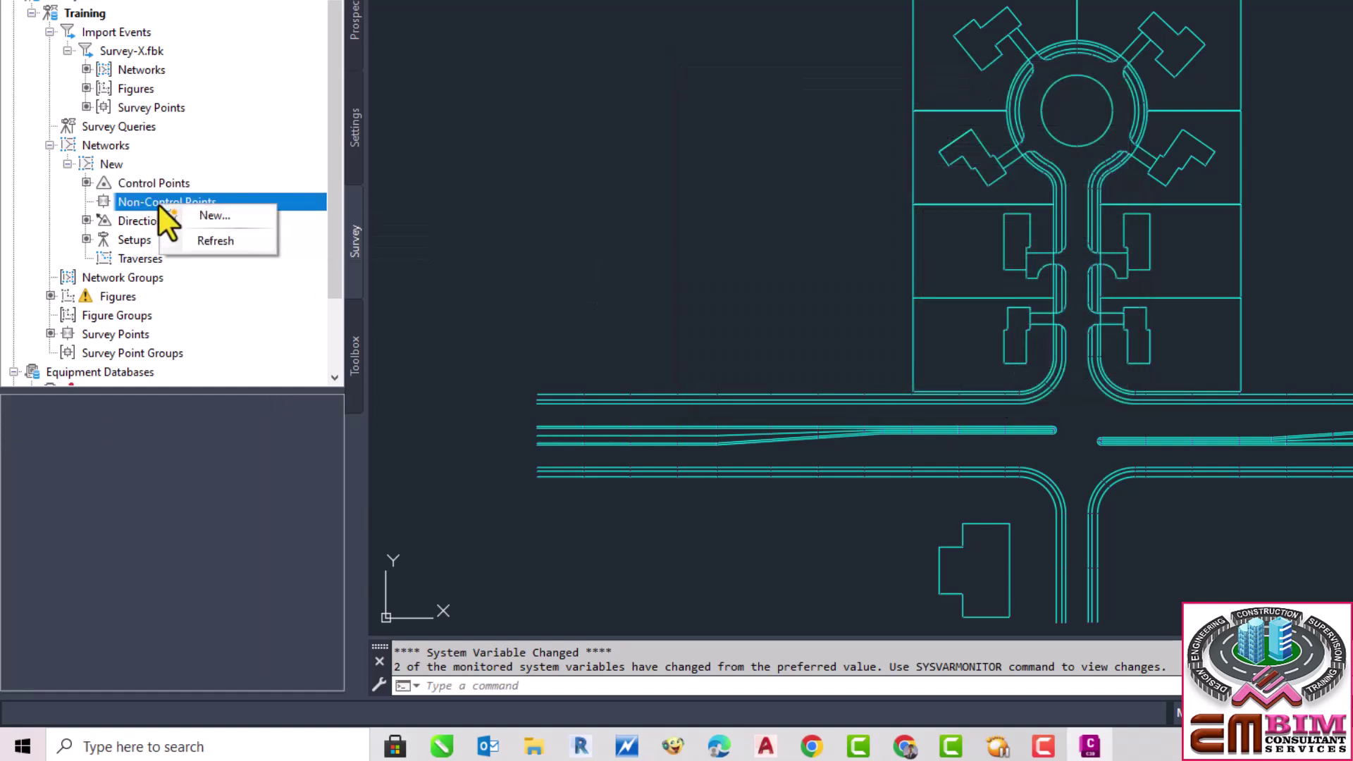
{"action": "left_click", "coordinate": [210, 216]}
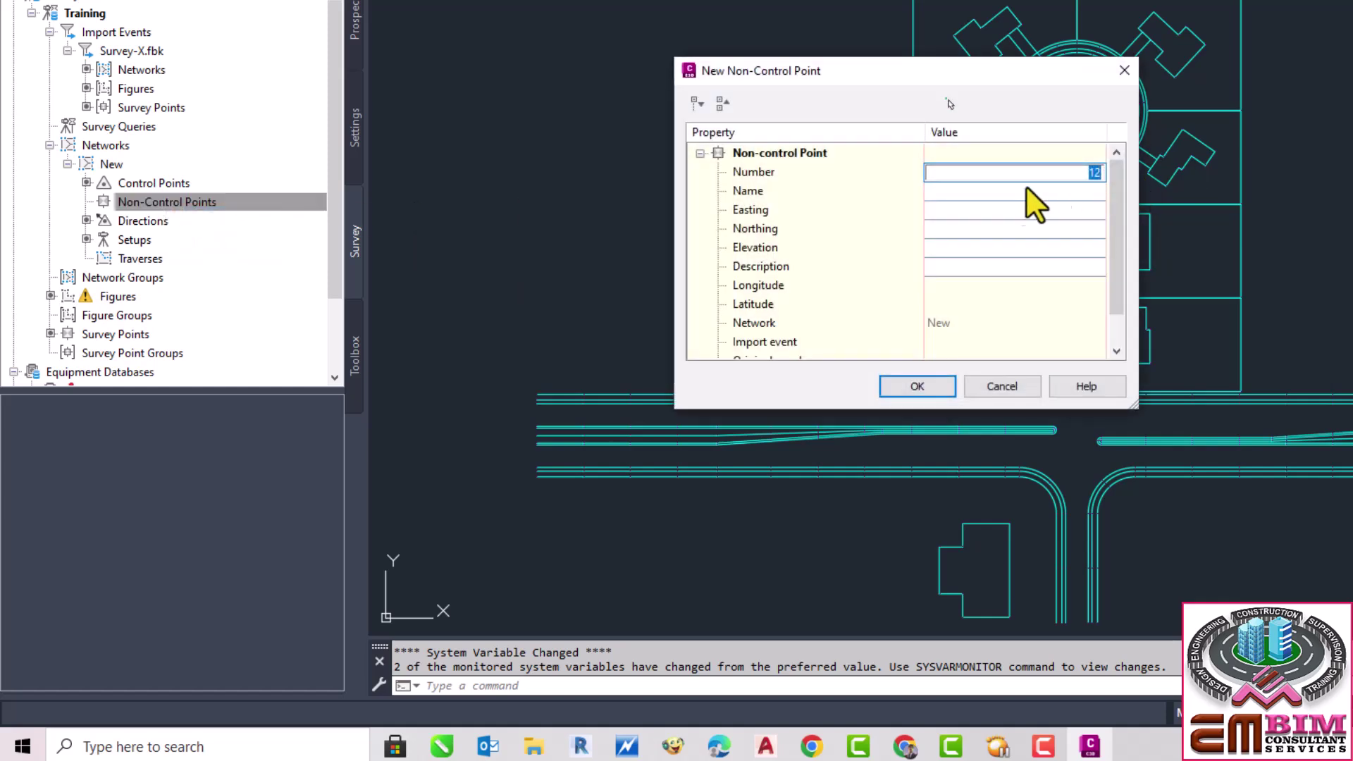
{"action": "left_click", "coordinate": [1000, 385]}
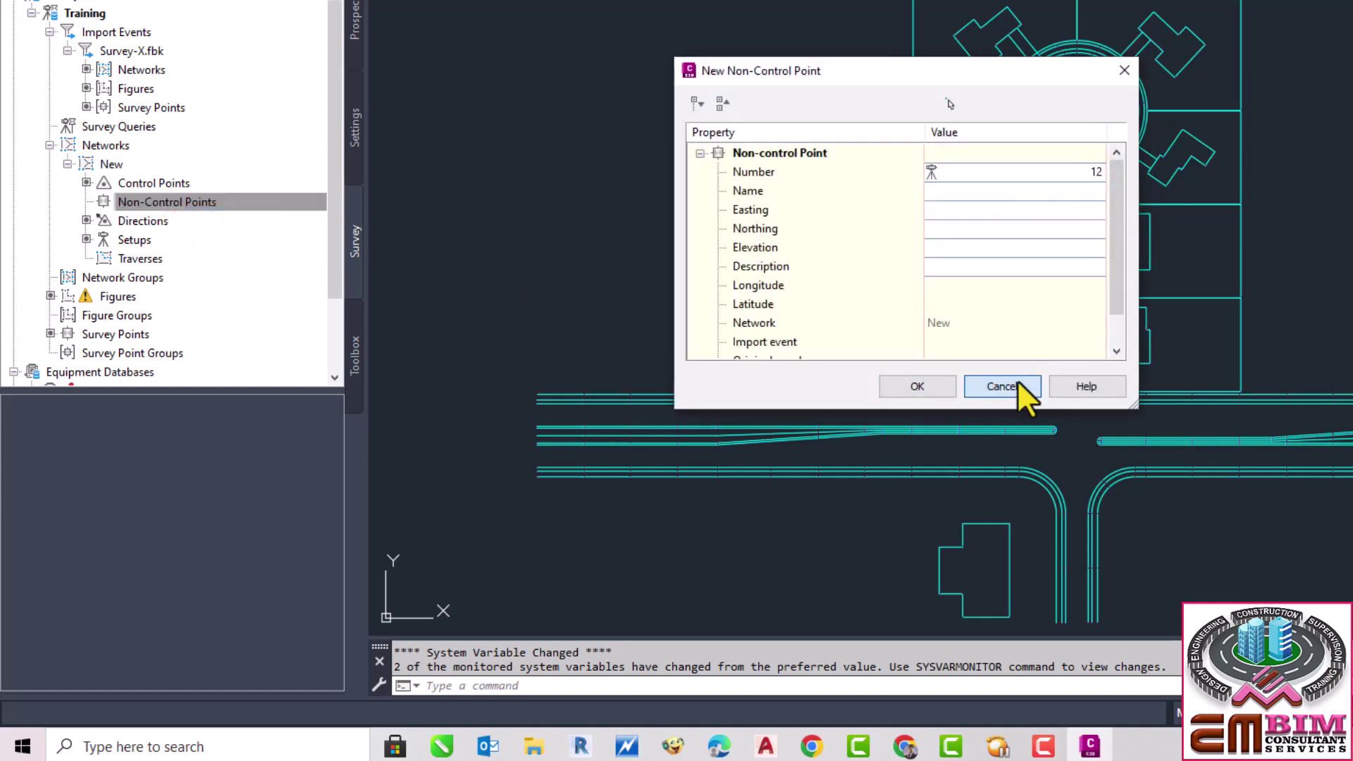
Step: Review the directions of the network New and the properties offered for a new direction, leaving without creating one
{"action": "left_click", "coordinate": [145, 223]}
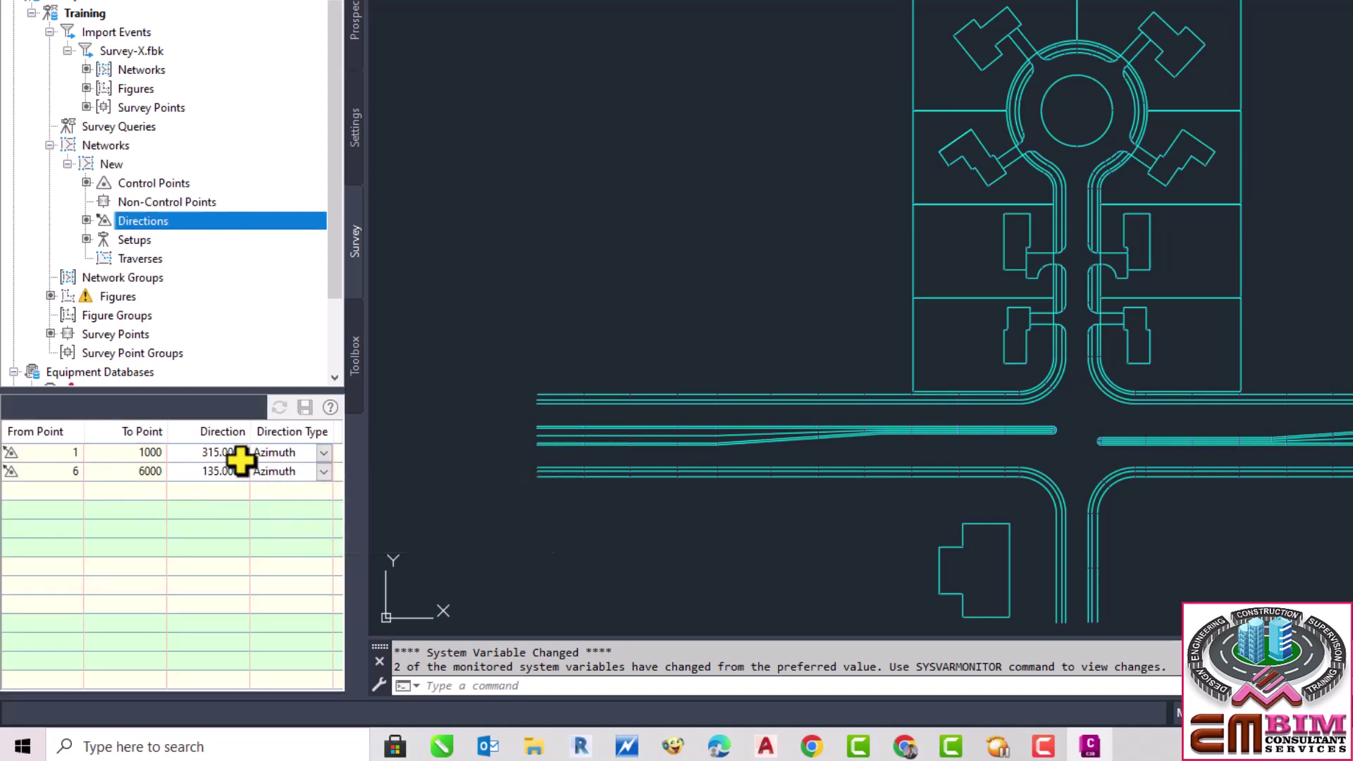
{"action": "right_click", "coordinate": [151, 222]}
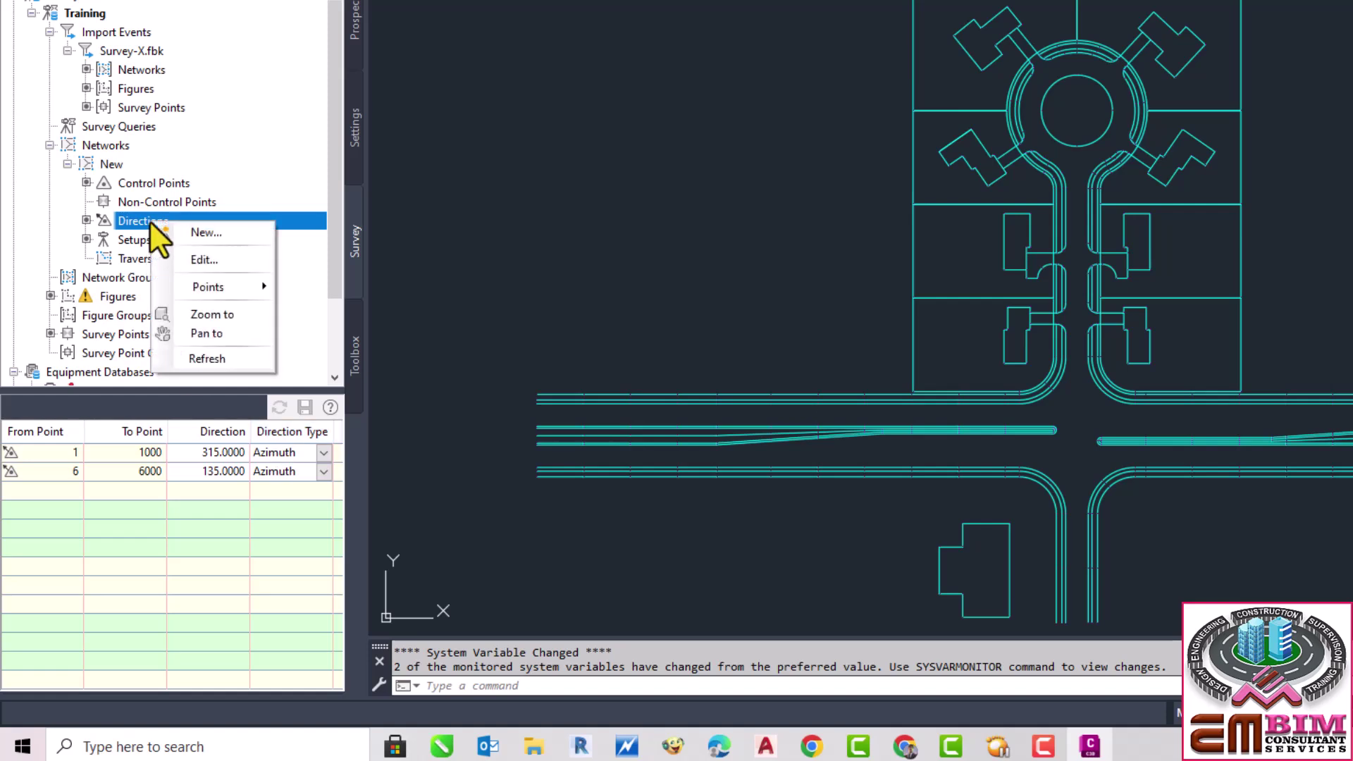
{"action": "left_click", "coordinate": [204, 233]}
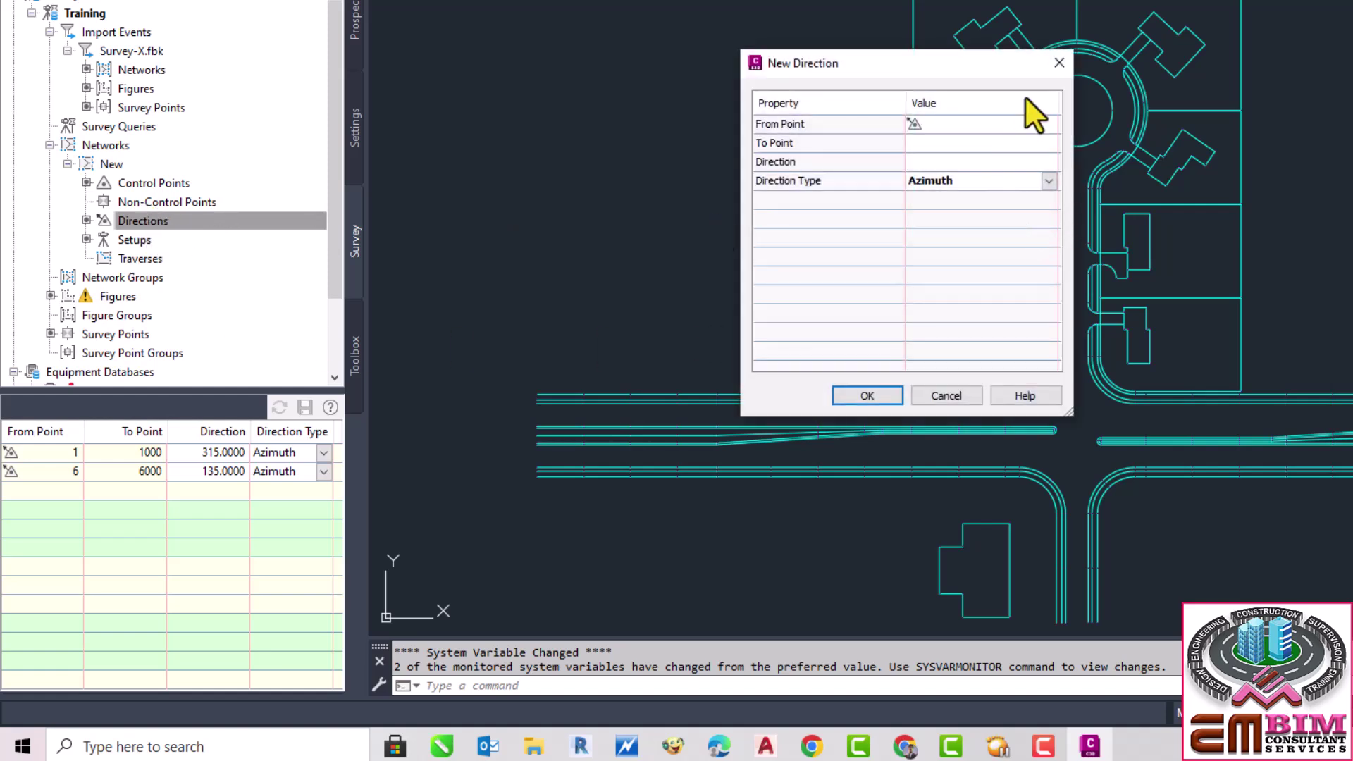
{"action": "left_click", "coordinate": [950, 398]}
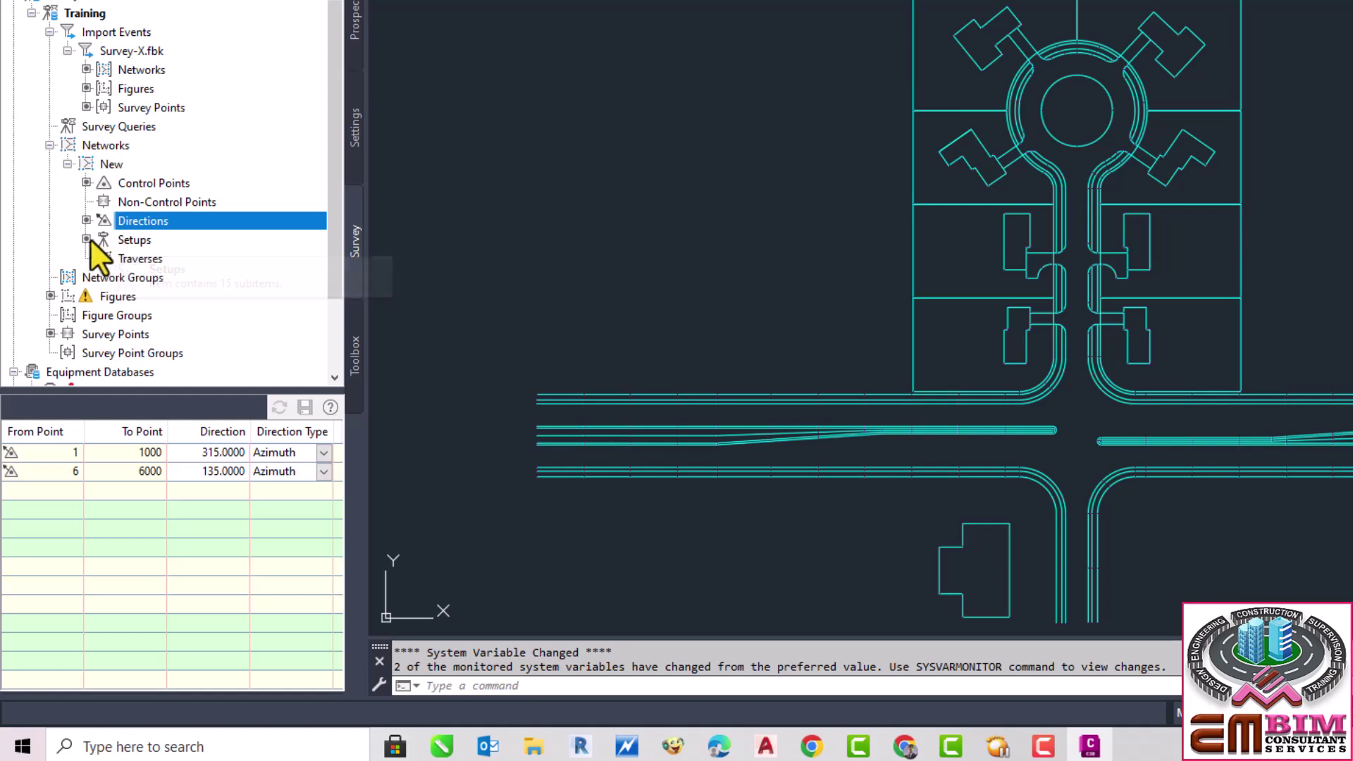
Step: Examine the name, description, station, backsight and foresight properties offered for a new traverse in the network New, leaving without creating one
{"action": "left_click", "coordinate": [132, 260]}
{"action": "right_click", "coordinate": [132, 259]}
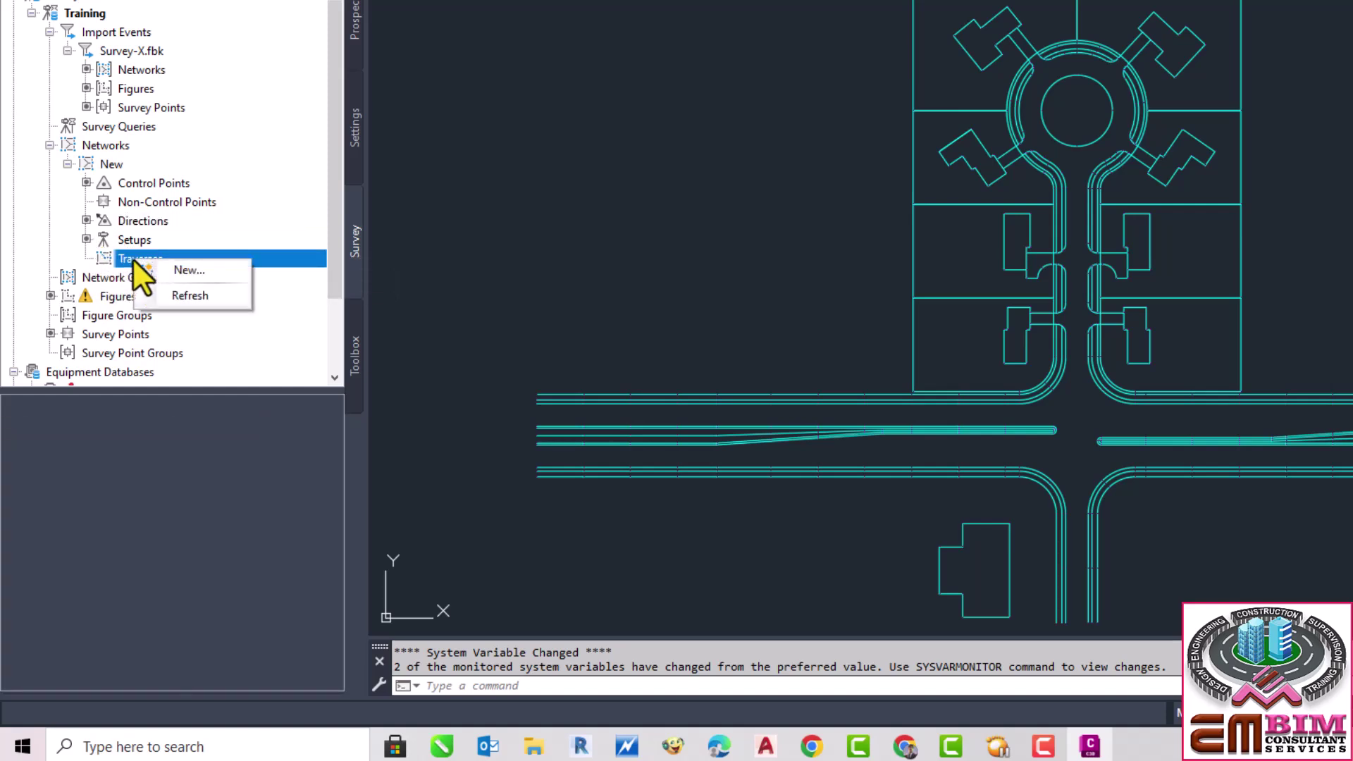
{"action": "left_click", "coordinate": [184, 272]}
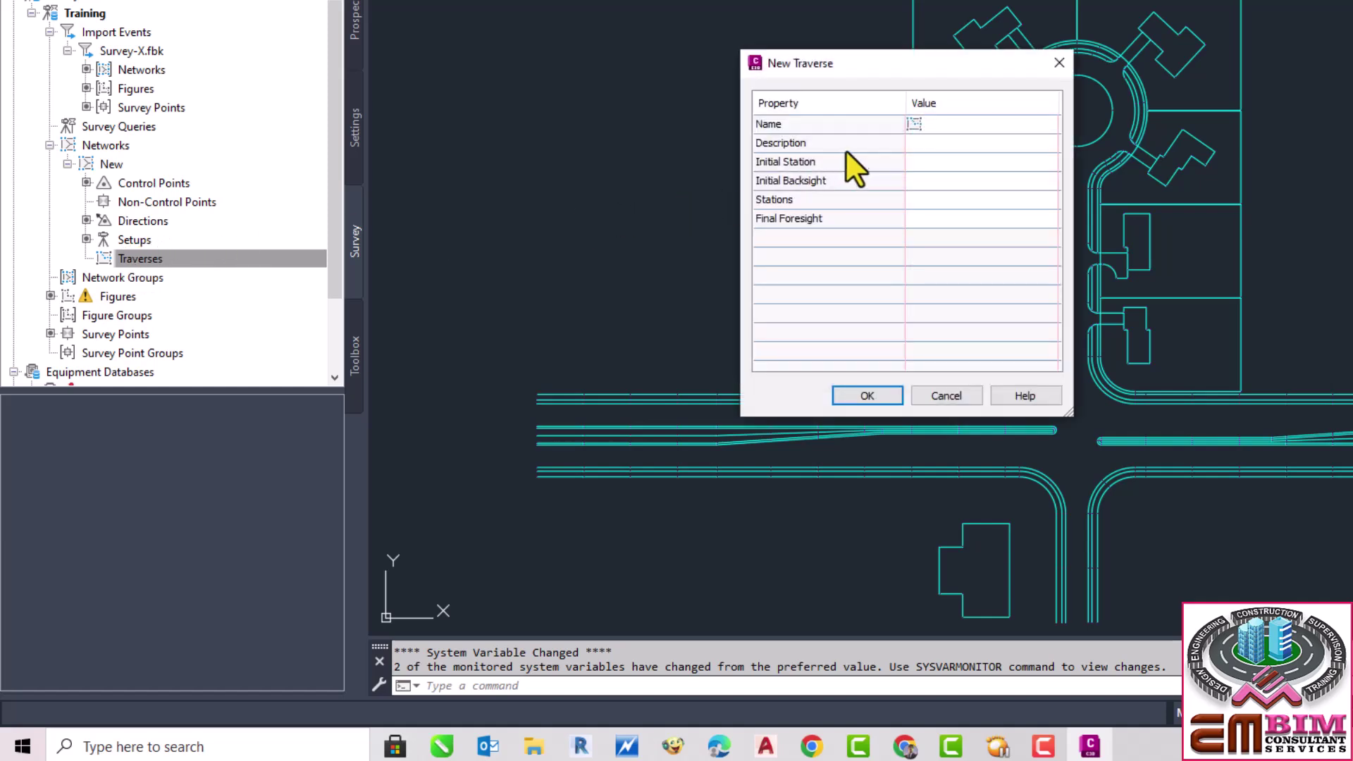
{"action": "left_click", "coordinate": [941, 126]}
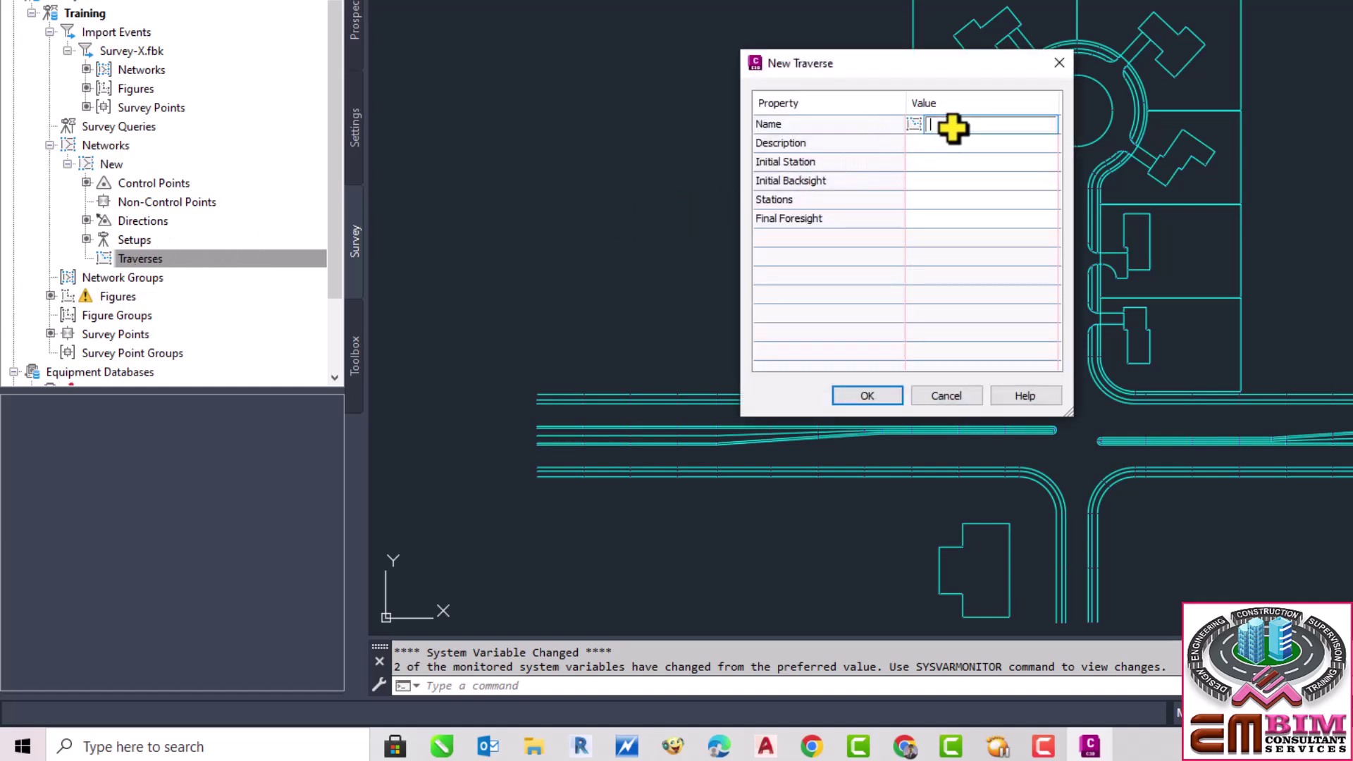
{"action": "left_click", "coordinate": [966, 144]}
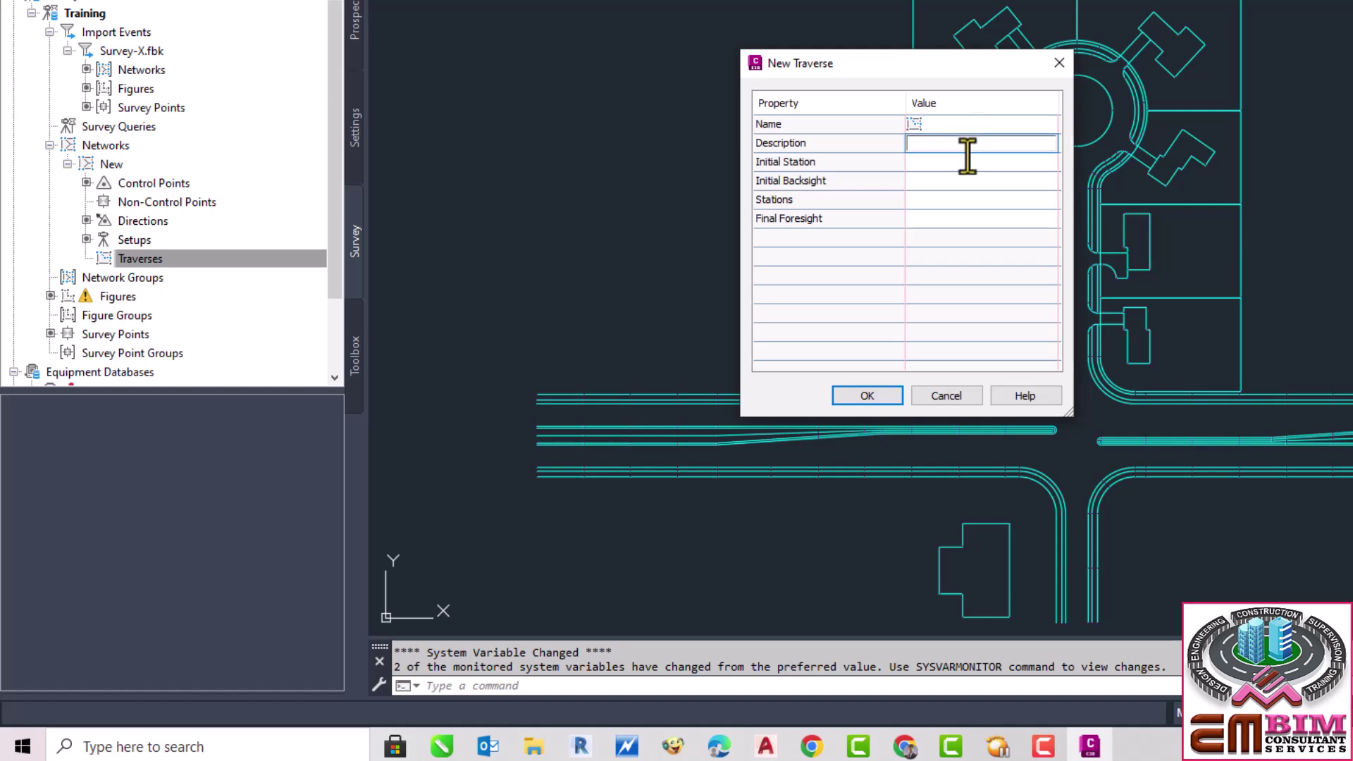
{"action": "left_click", "coordinate": [955, 163]}
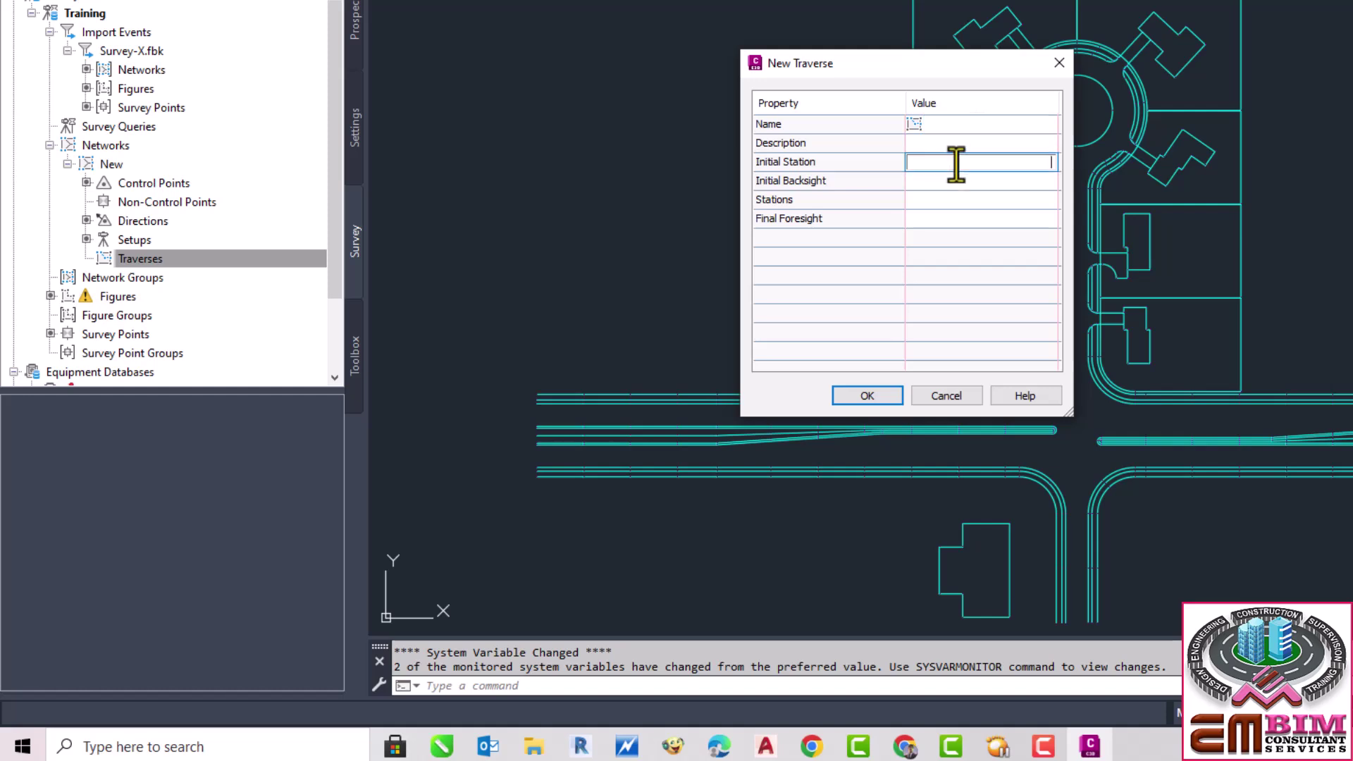
{"action": "left_click", "coordinate": [948, 396]}
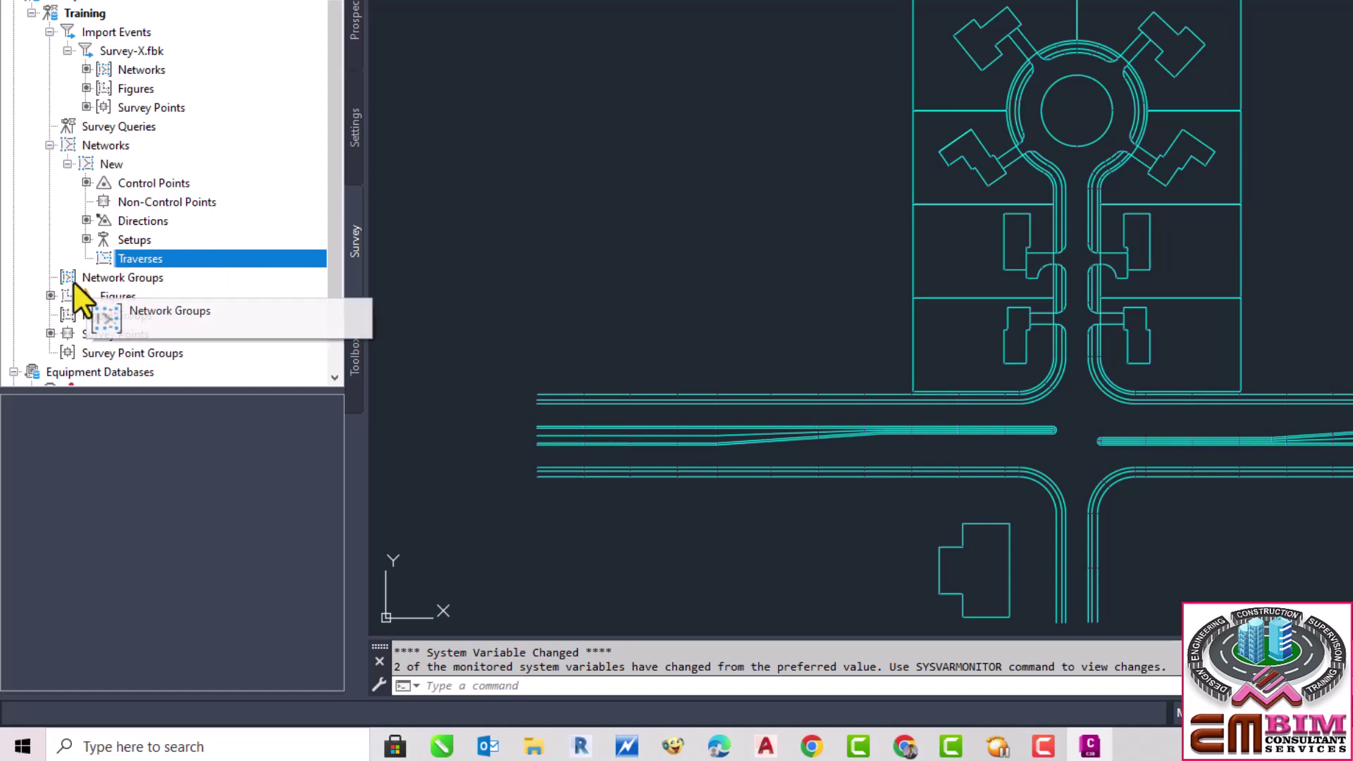
Step: Examine the properties and network list offered for a new network group, leaving without creating one
{"action": "right_click", "coordinate": [109, 278]}
{"action": "right_click", "coordinate": [103, 276]}
{"action": "left_click", "coordinate": [150, 286]}
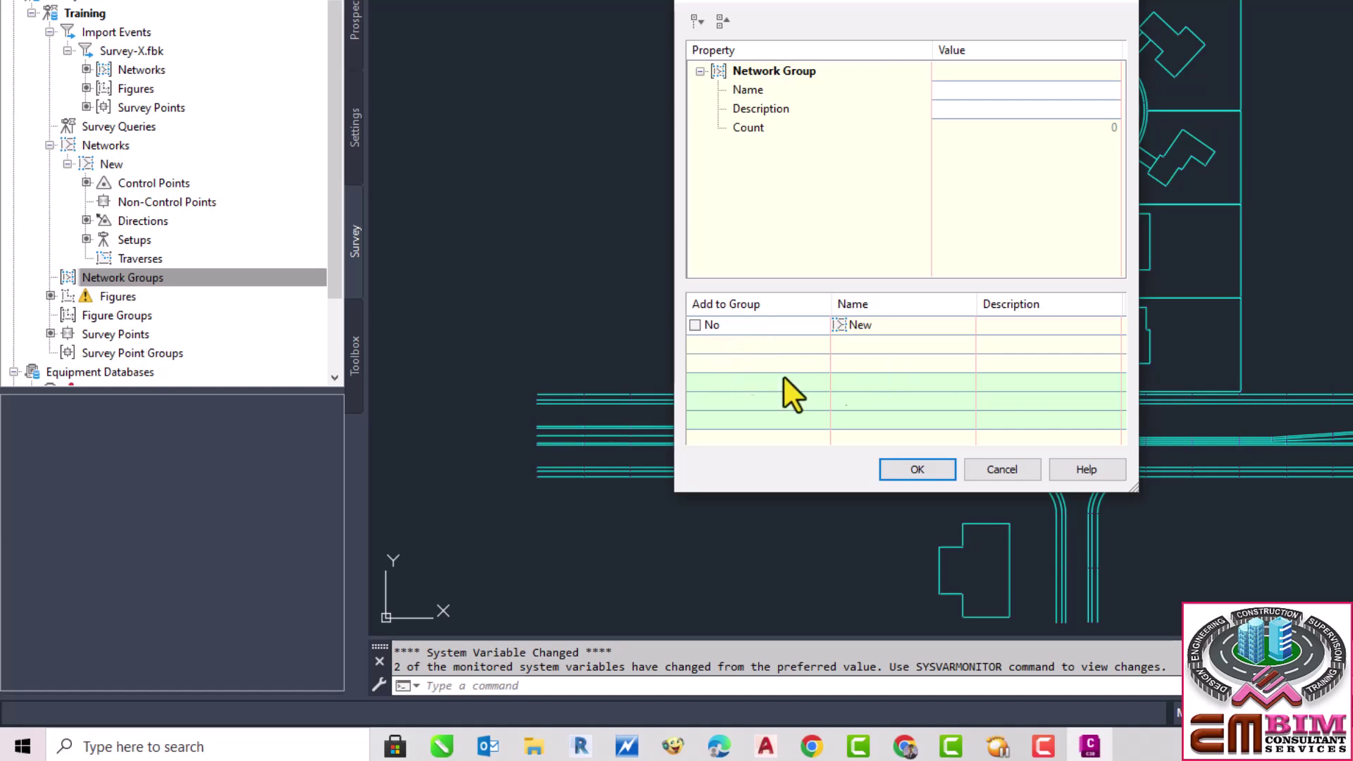
{"action": "left_click", "coordinate": [996, 472]}
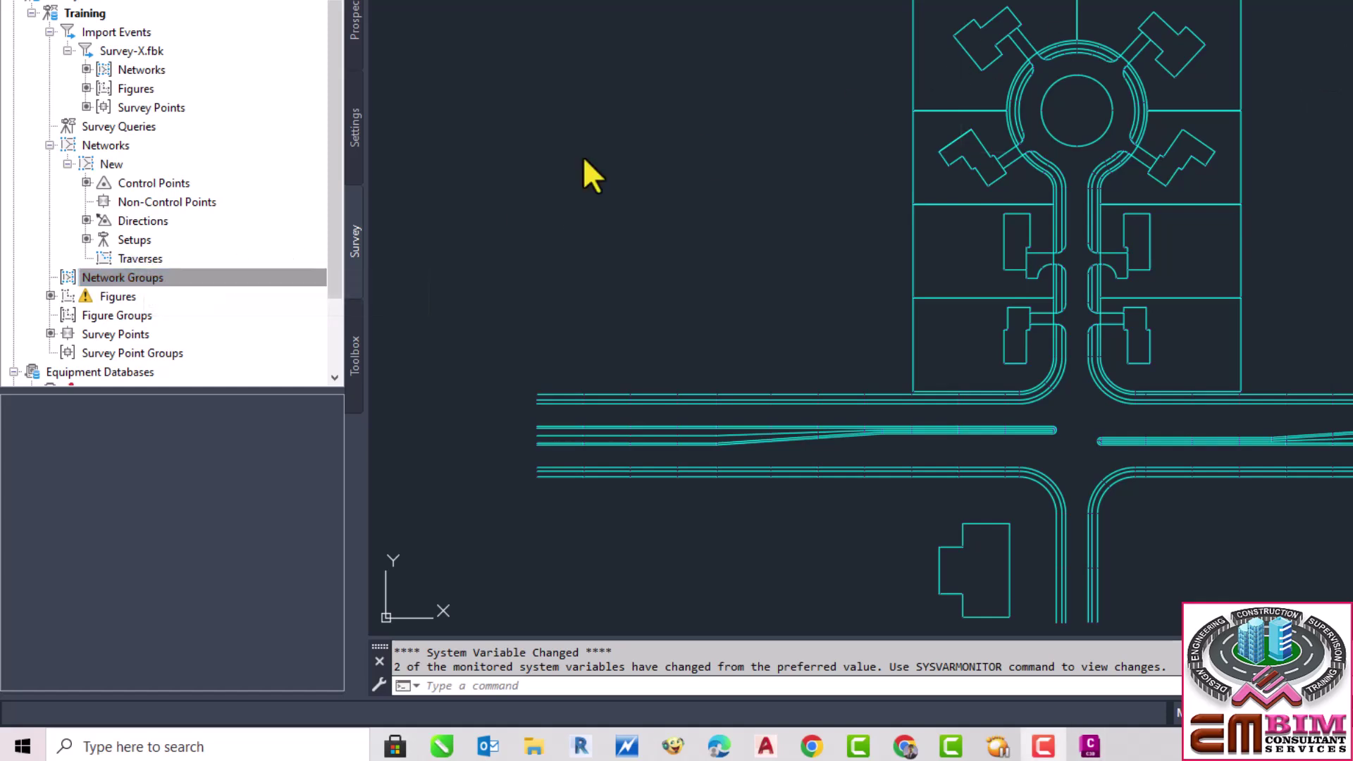
Step: Browse the Training database's full figure list and view the property summary of an SHD4 figure
{"action": "left_click", "coordinate": [103, 298]}
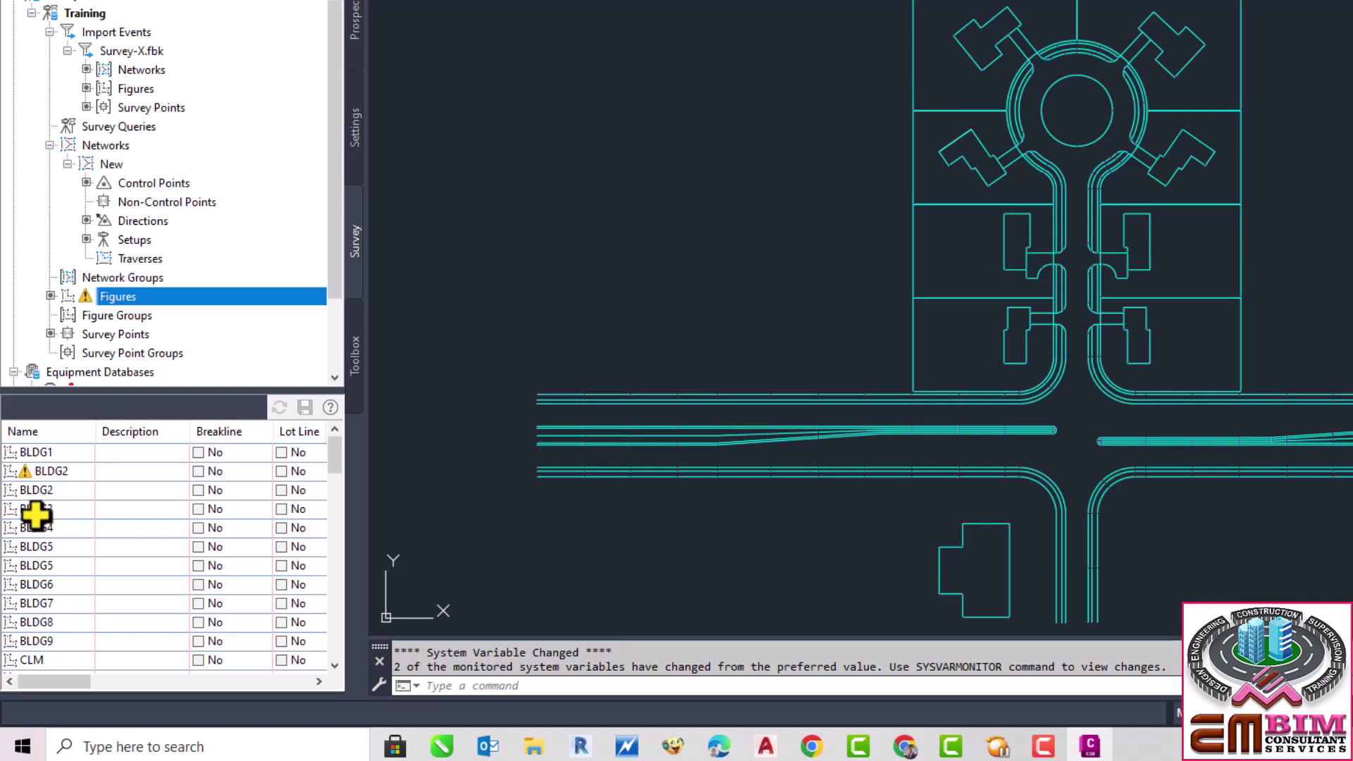
{"action": "scroll", "coordinate": [37, 550], "scroll_direction": "down", "scroll_amount": 1}
{"action": "scroll", "coordinate": [37, 549], "scroll_direction": "down", "scroll_amount": 6}
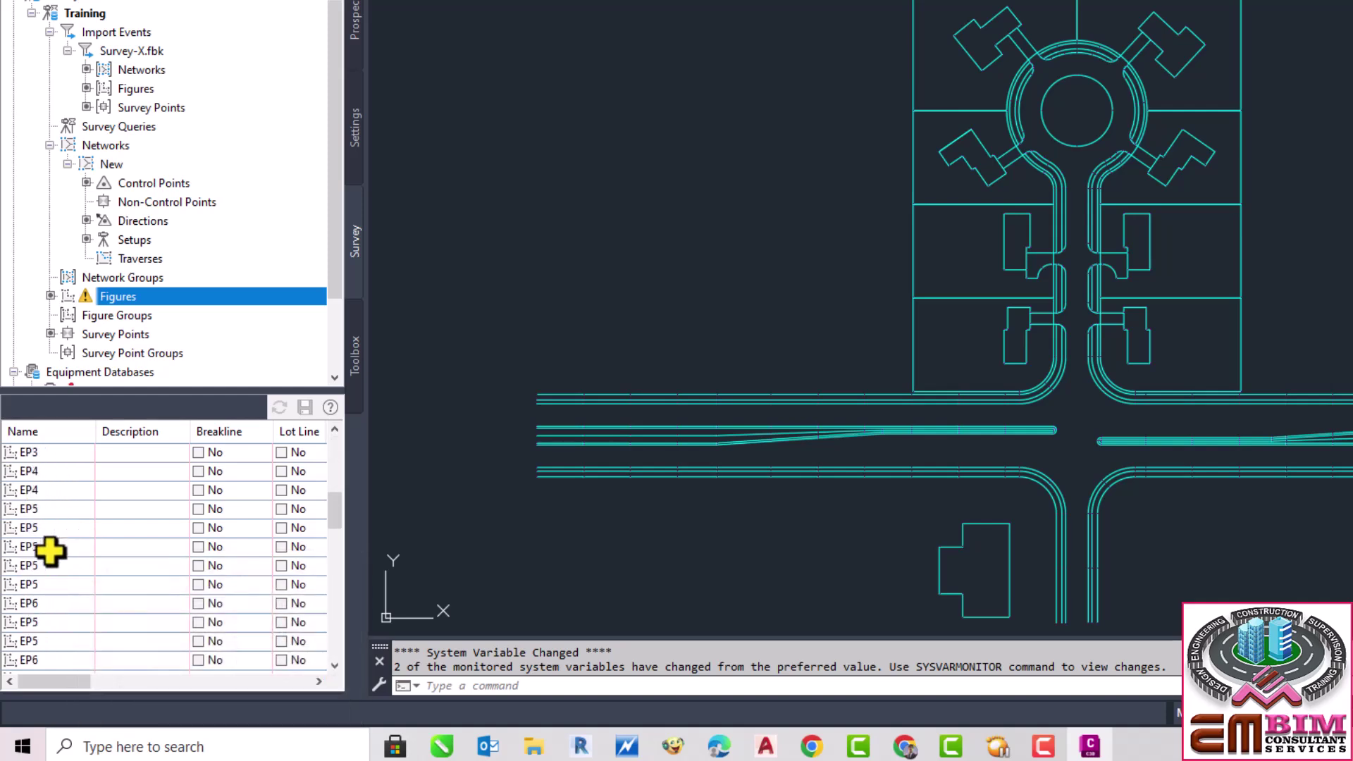
{"action": "scroll", "coordinate": [49, 551], "scroll_direction": "down", "scroll_amount": 5}
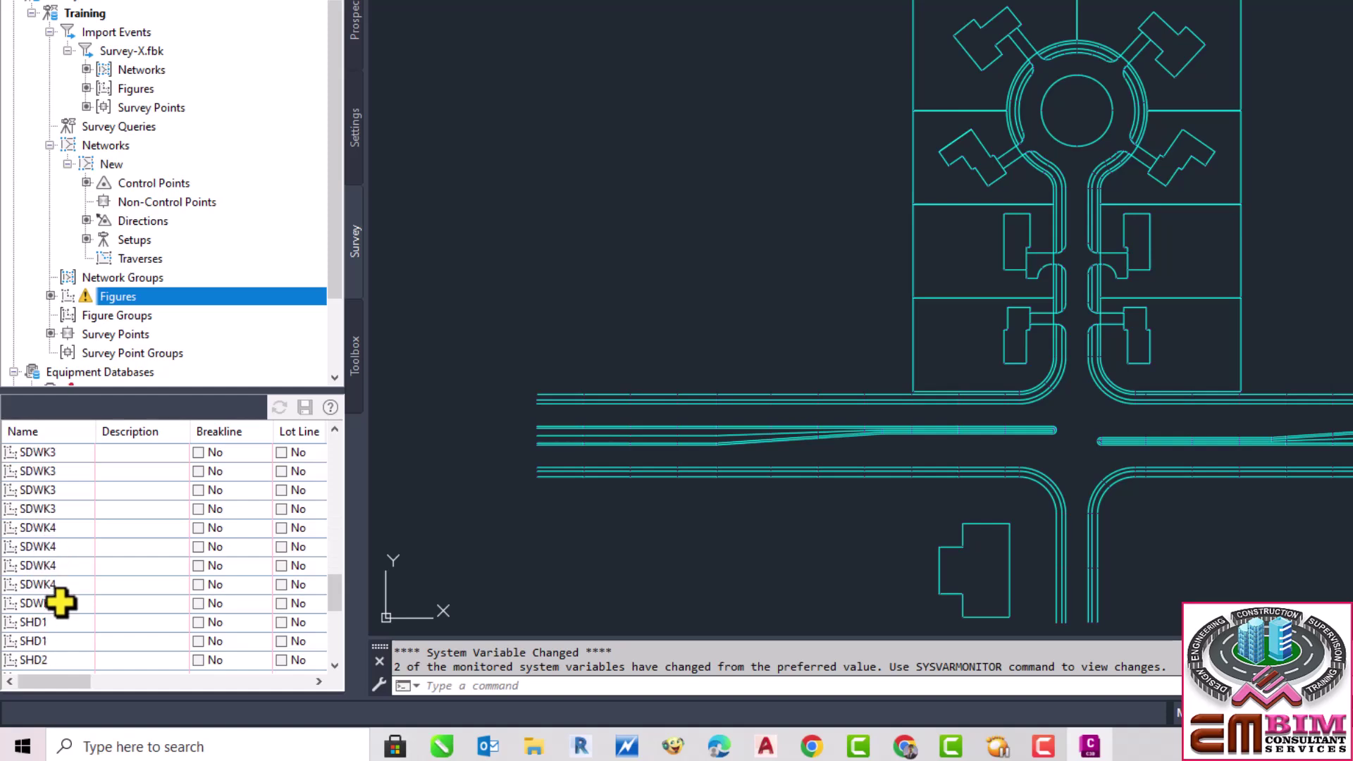
{"action": "scroll", "coordinate": [54, 567], "scroll_direction": "down", "scroll_amount": 1}
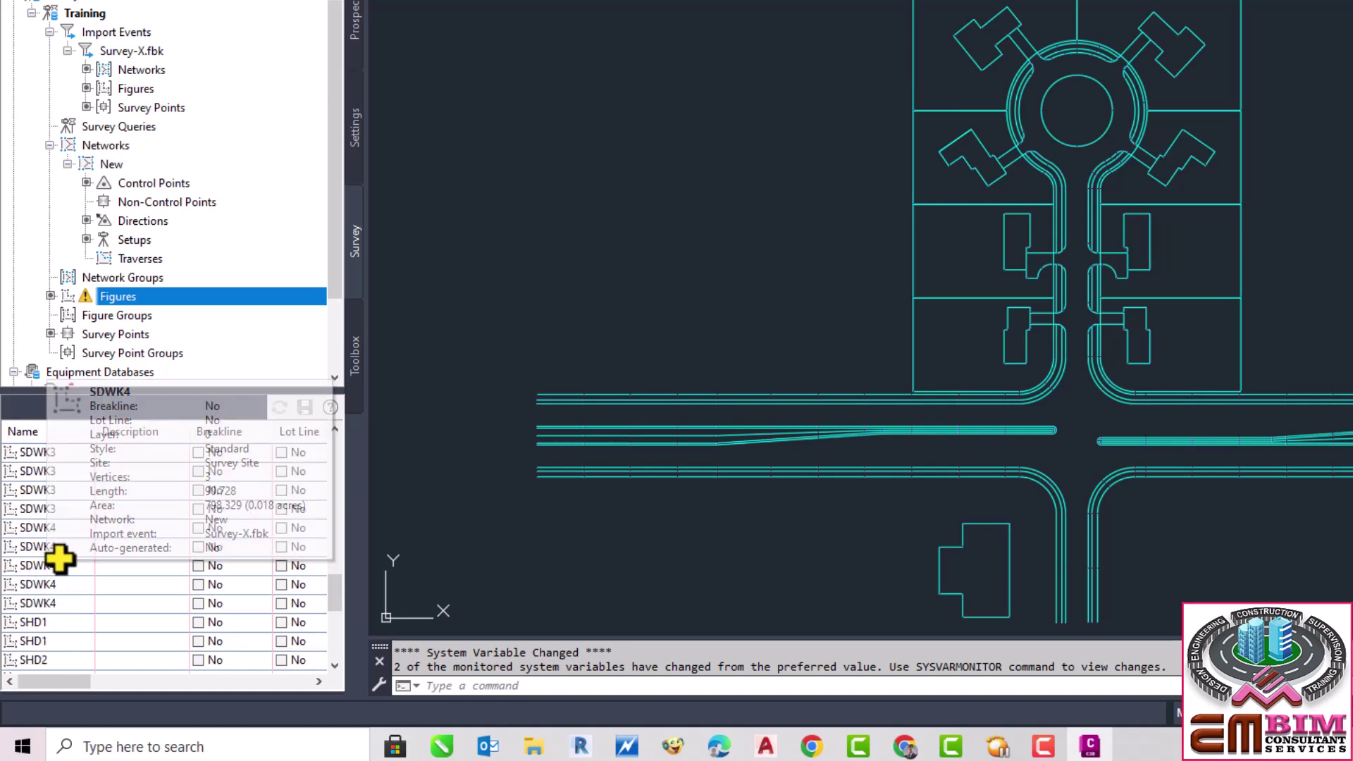
{"action": "scroll", "coordinate": [54, 567], "scroll_direction": "down", "scroll_amount": 5}
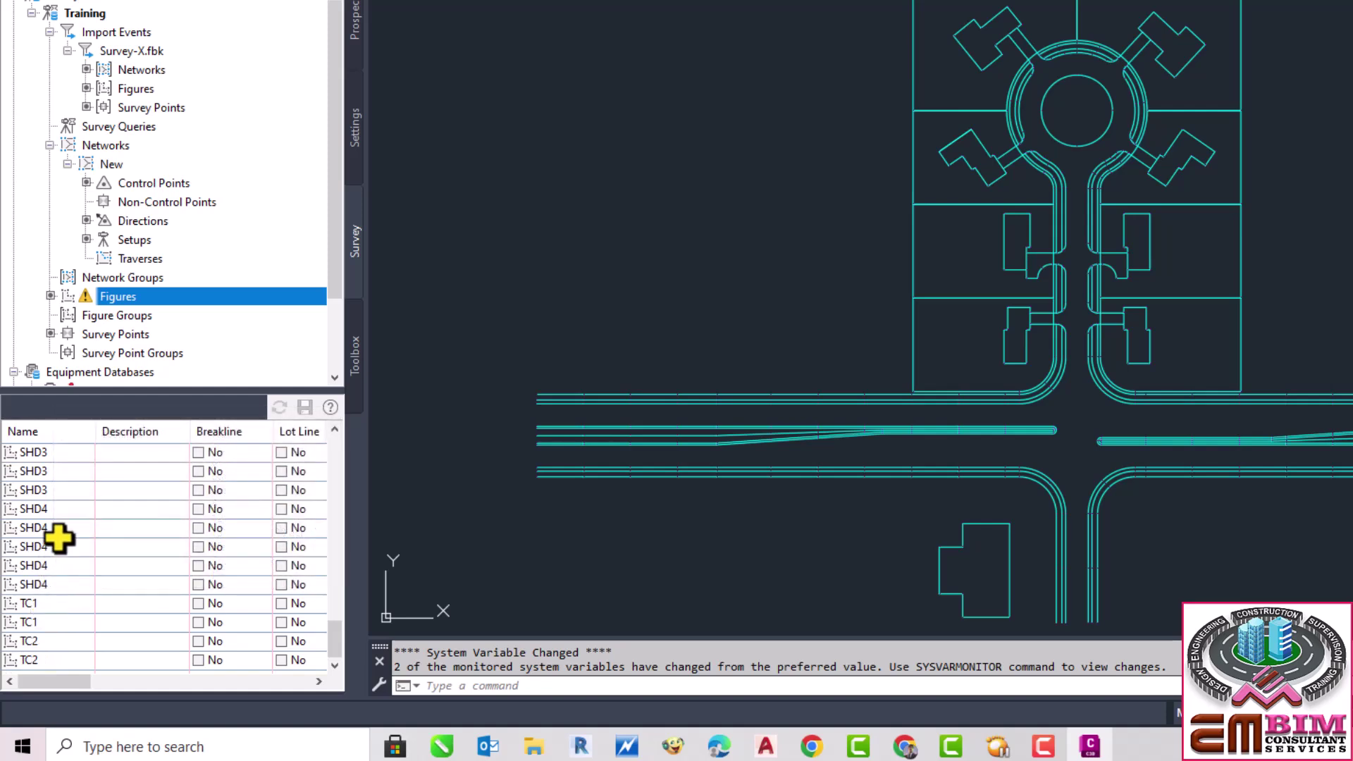
{"action": "mouse_move", "coordinate": [68, 520]}
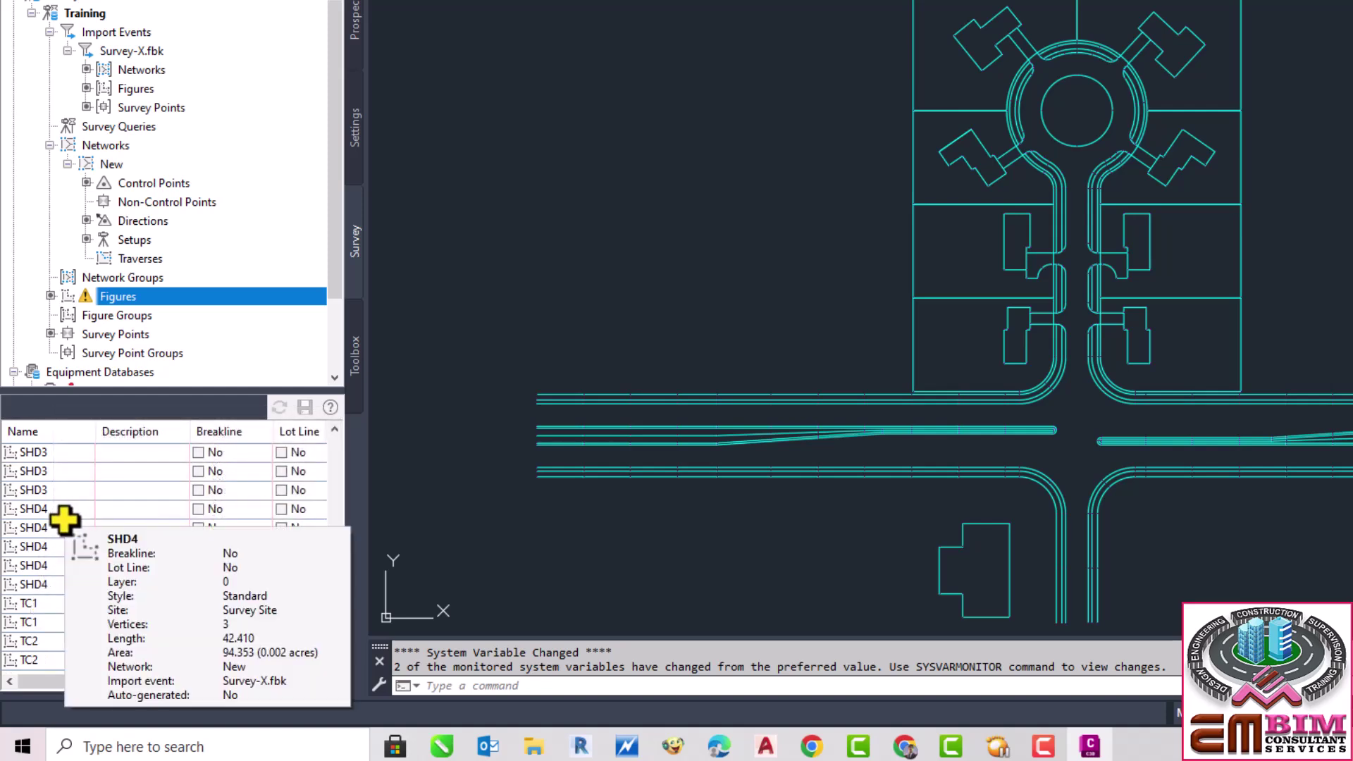
Step: Highlight an SHD3 figure in the drawing and open its description for editing without entering any text
{"action": "left_click", "coordinate": [141, 455]}
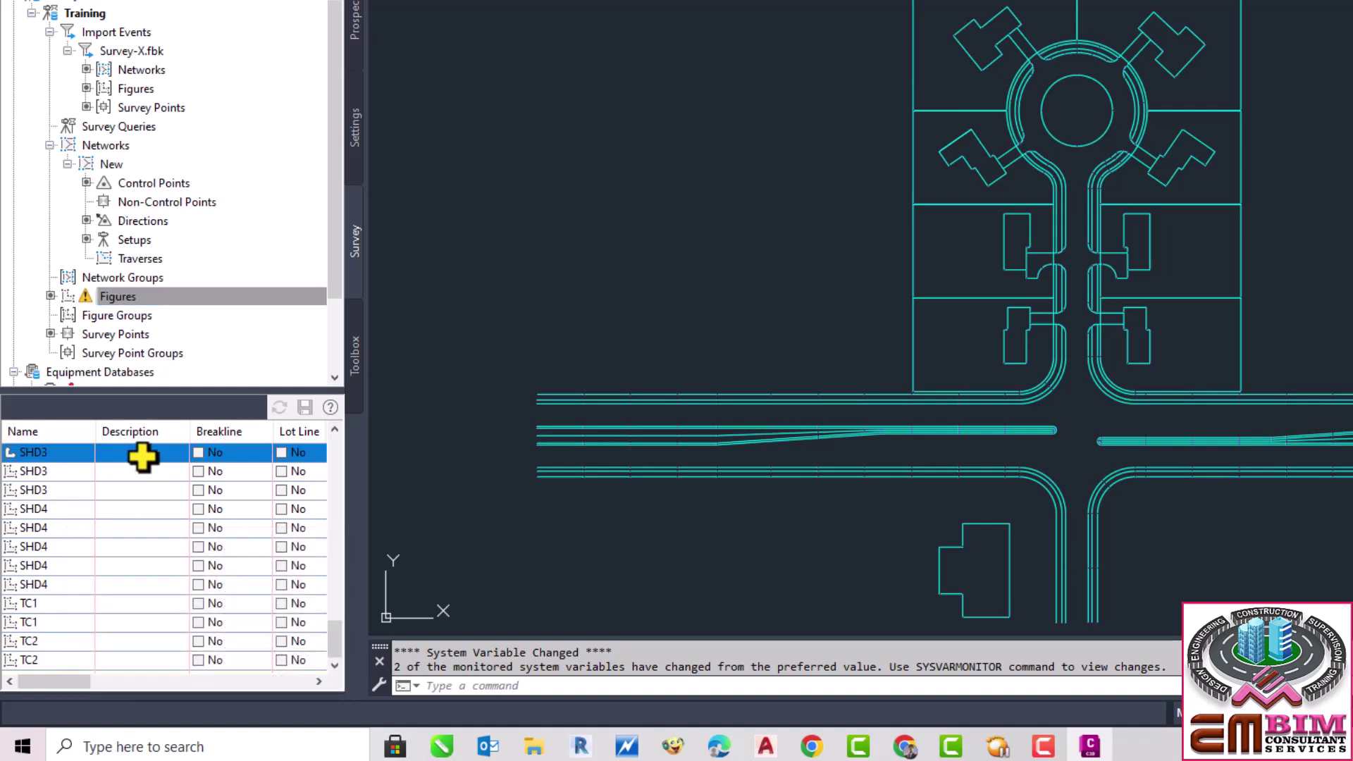
{"action": "left_click", "coordinate": [142, 455]}
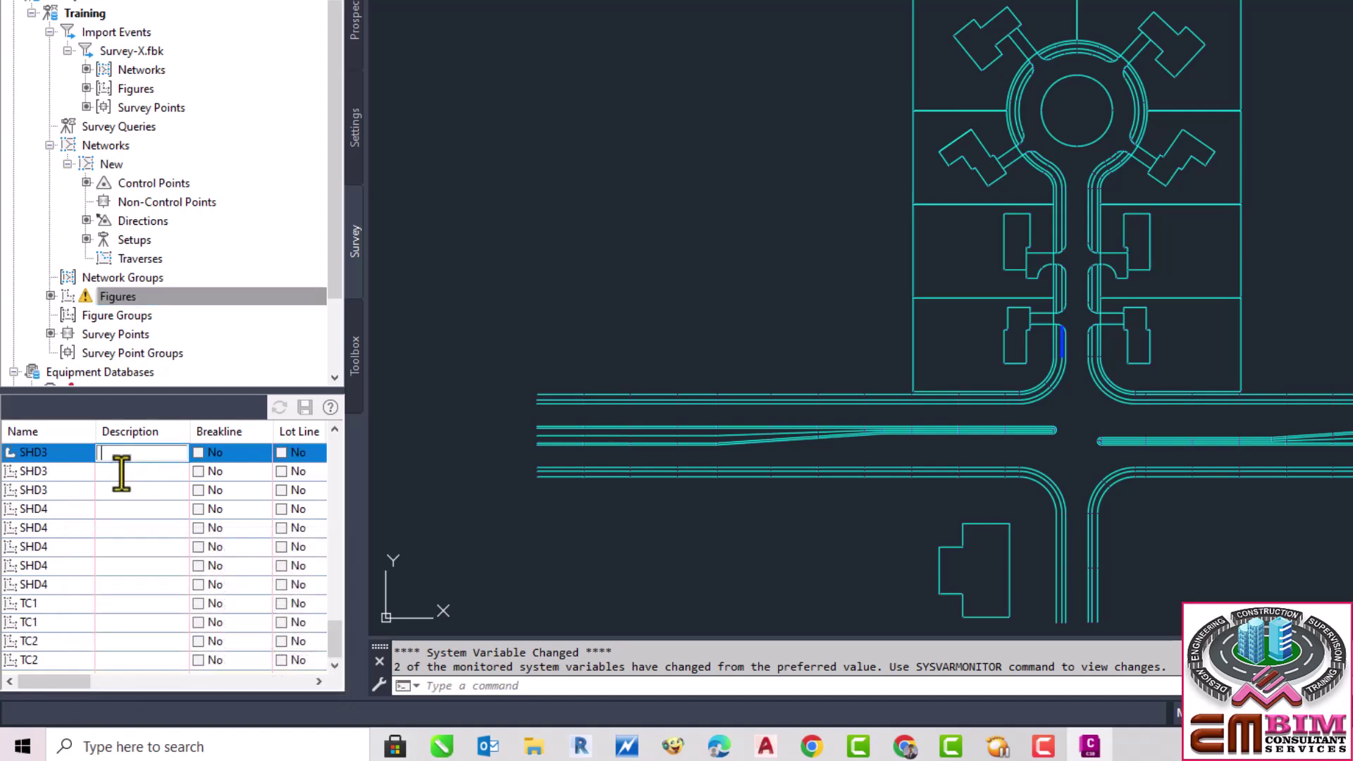
{"action": "mouse_move", "coordinate": [48, 492]}
{"action": "key", "text": "F10"}
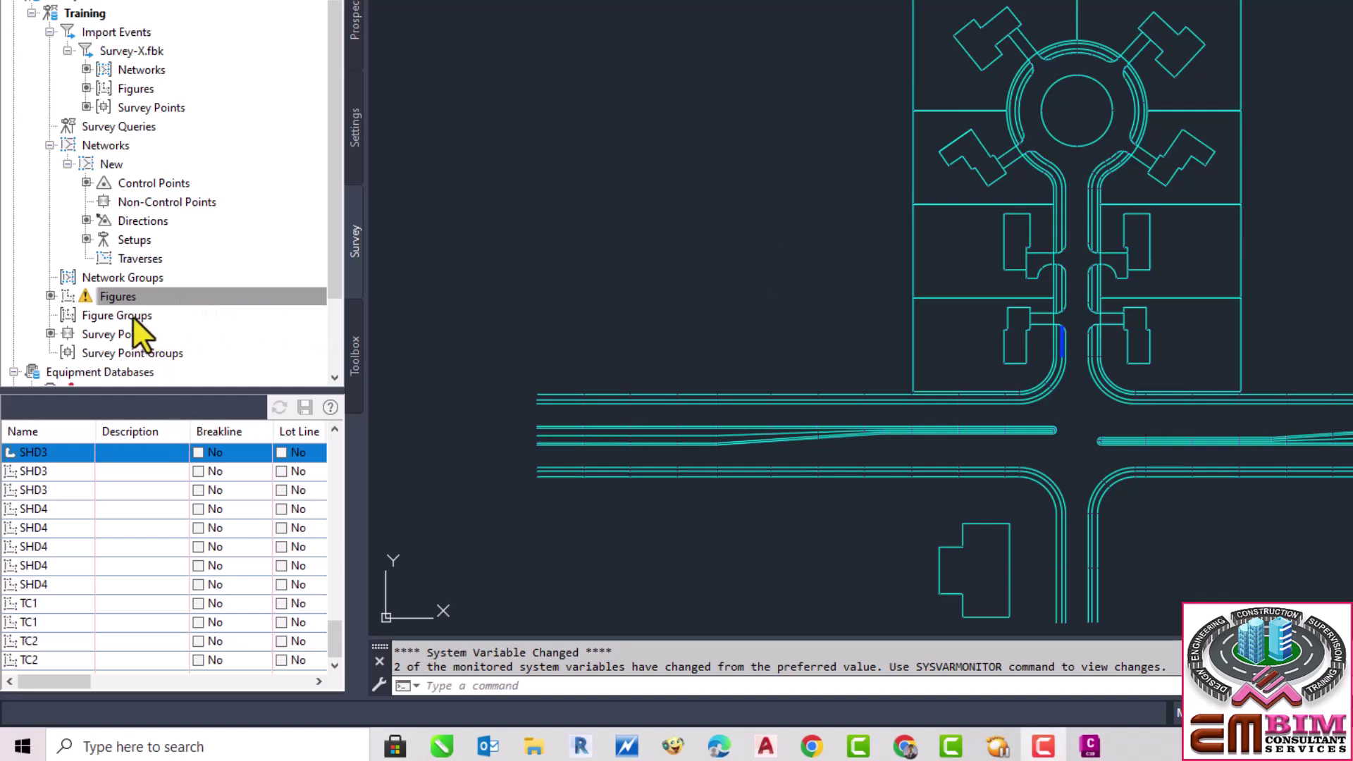
Step: Look through the Create Breaklines settings for the database's figures, leave without creating any, and check the figures' other available commands
{"action": "right_click", "coordinate": [124, 297]}
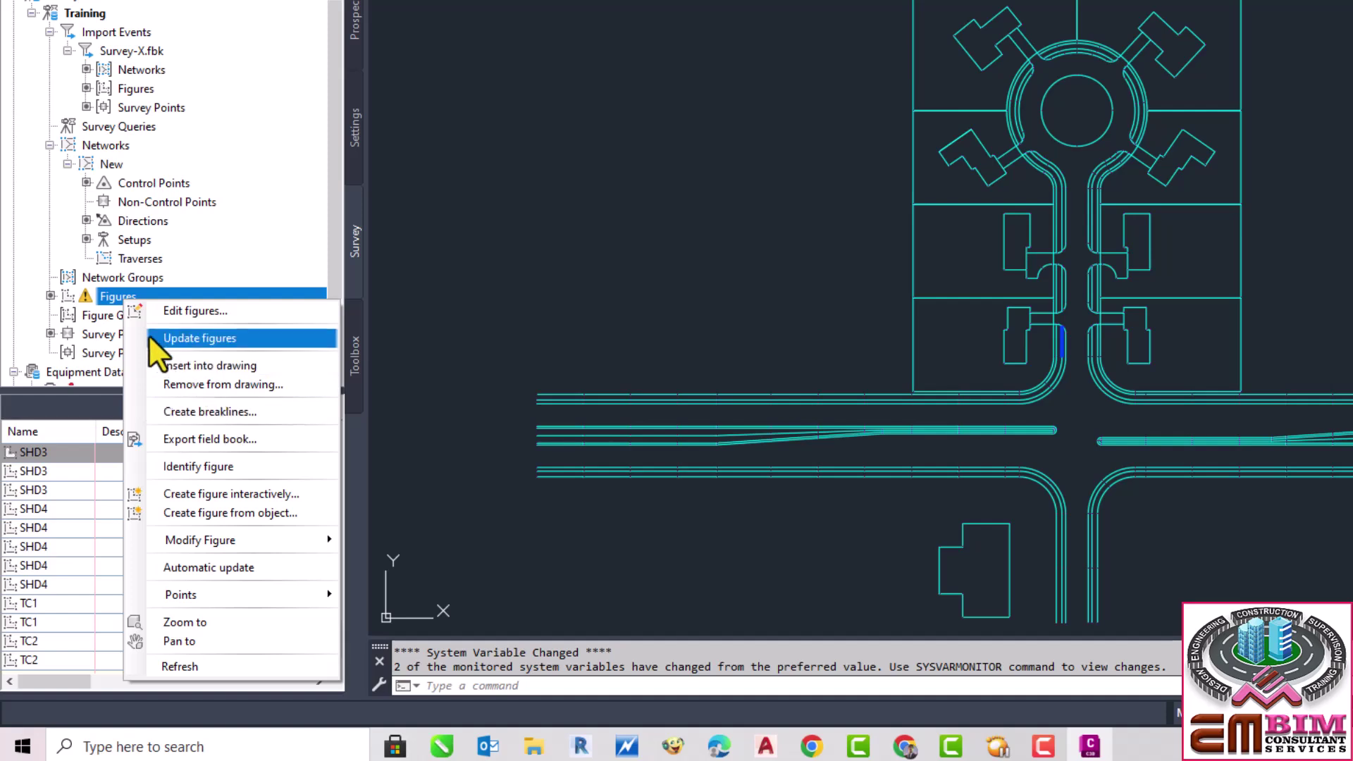
{"action": "left_click", "coordinate": [231, 413]}
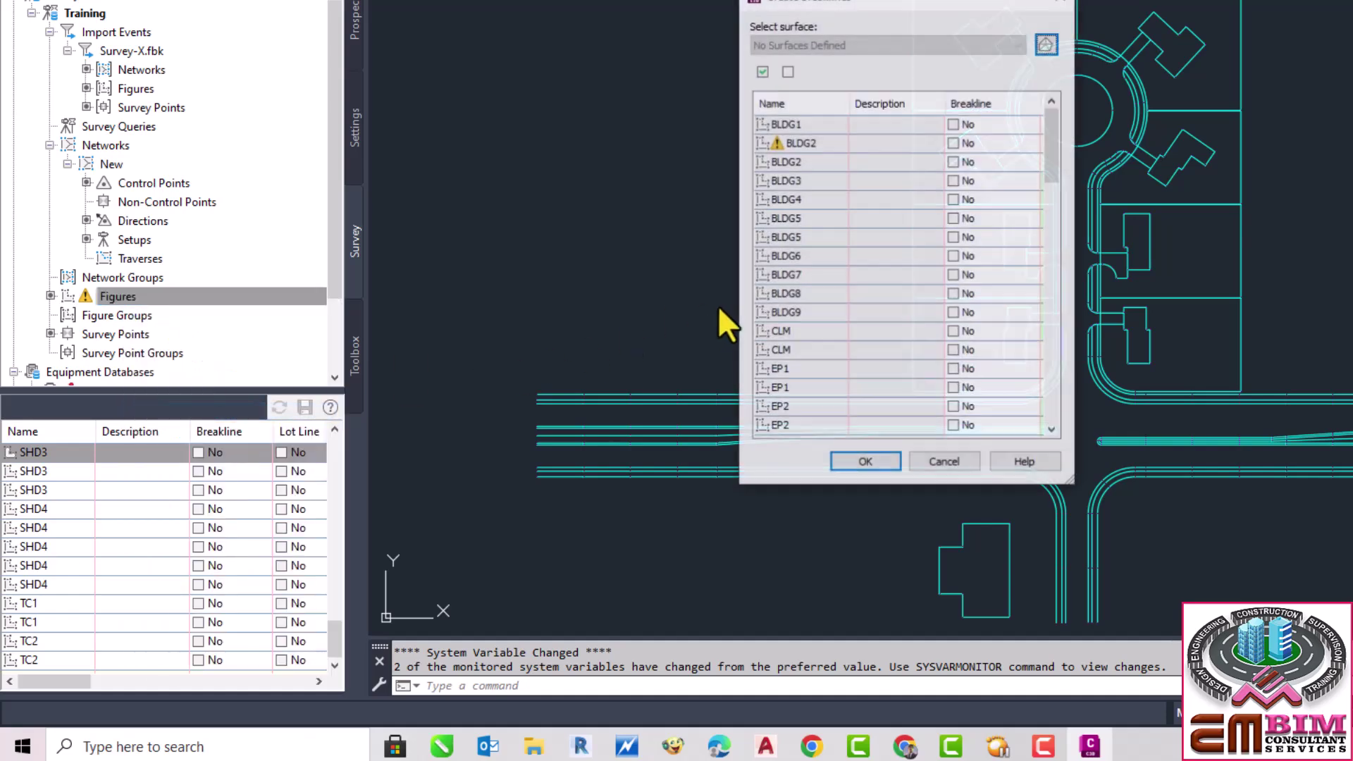
{"action": "scroll", "coordinate": [1056, 162], "scroll_direction": "down", "scroll_amount": 1}
{"action": "left_click_drag", "start_coordinate": [1071, 263], "coordinate": [1054, 393]}
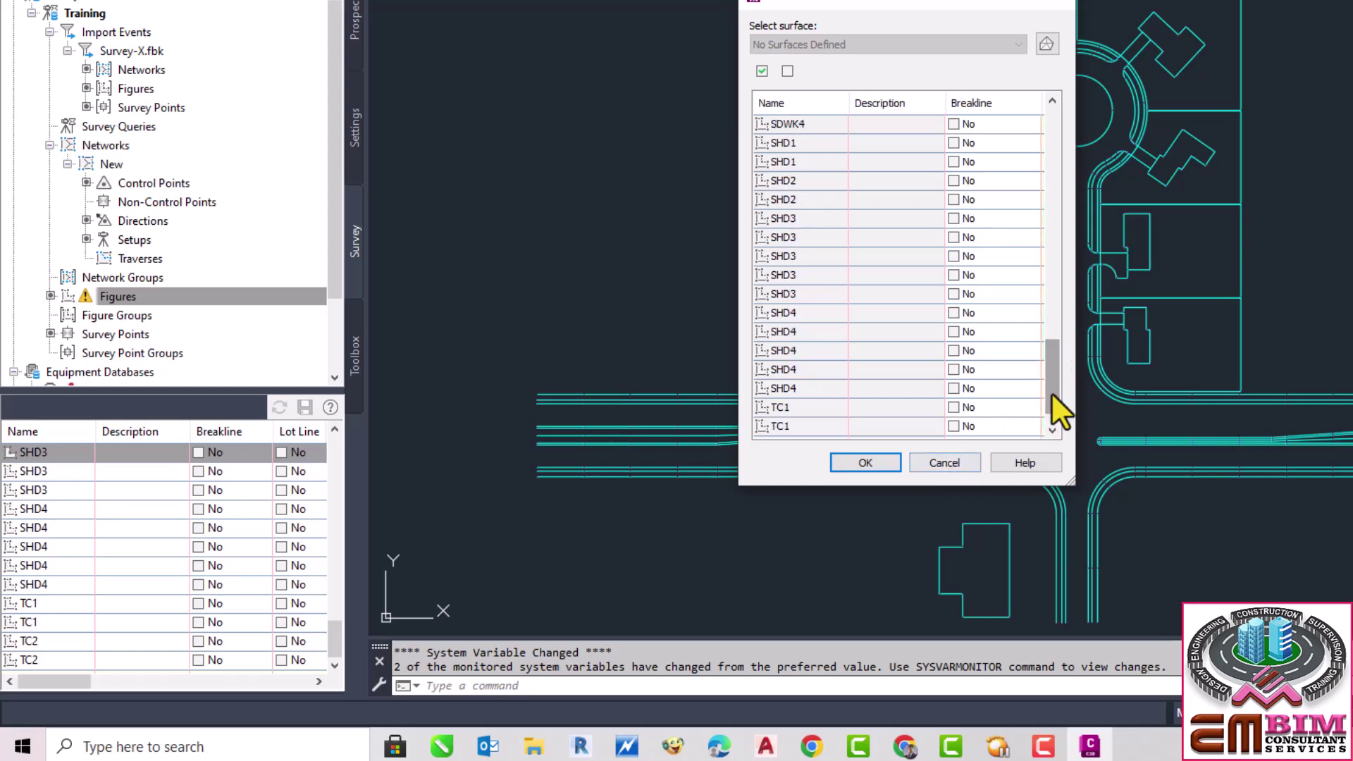
{"action": "left_click", "coordinate": [960, 462]}
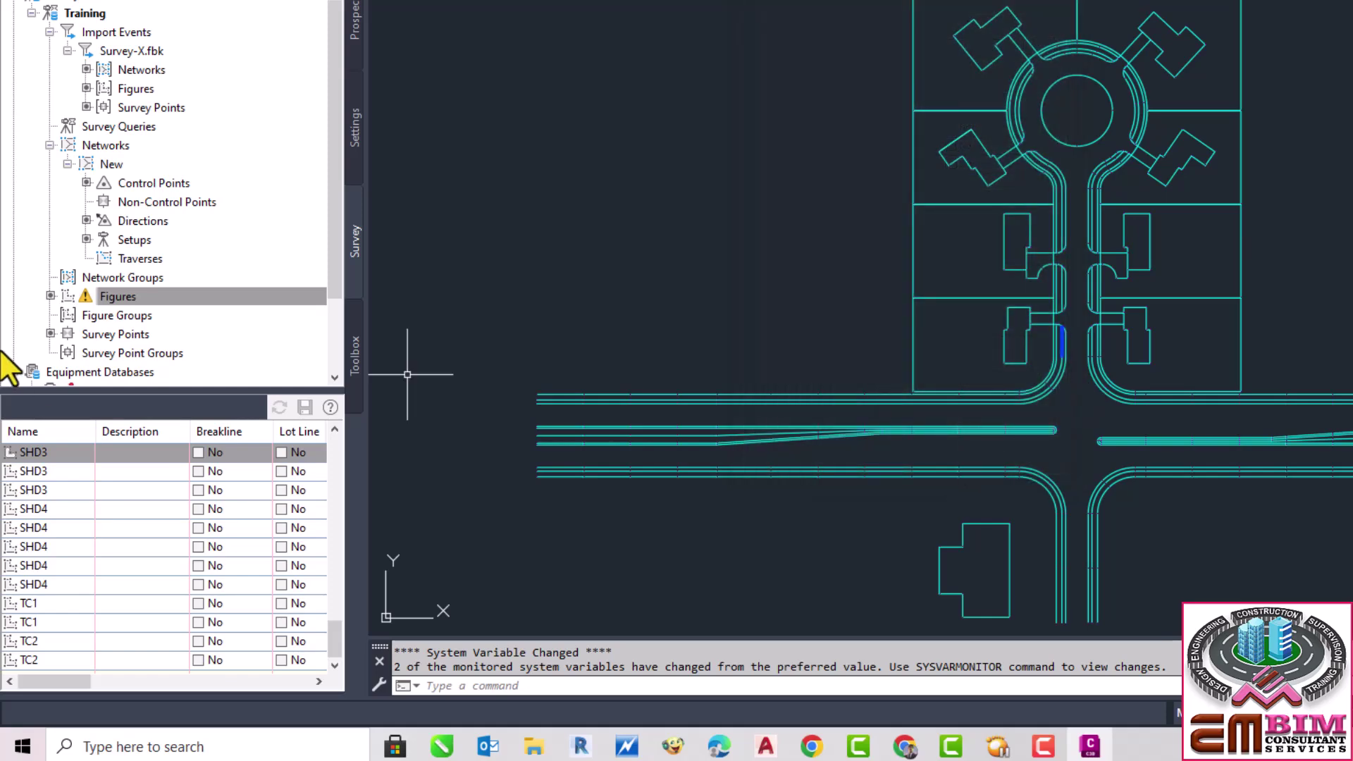
{"action": "right_click", "coordinate": [116, 298]}
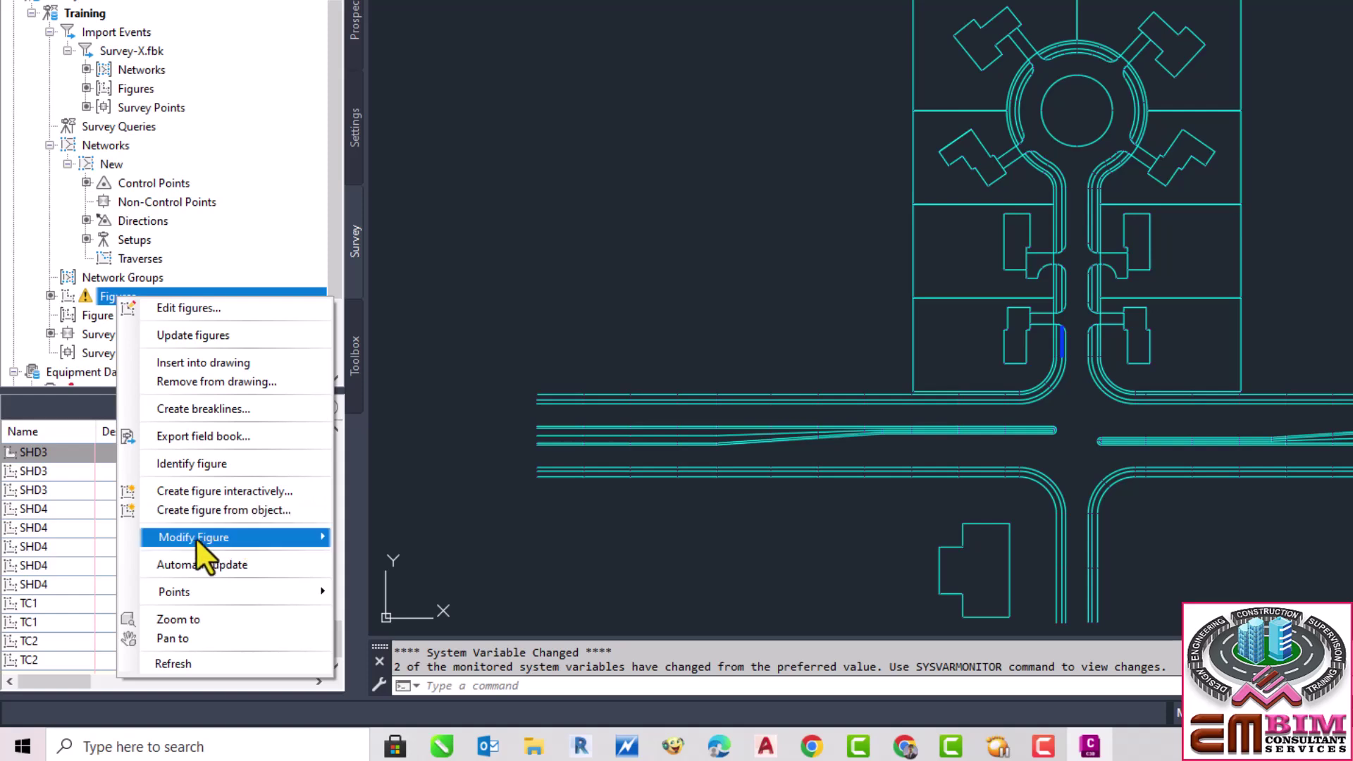
{"action": "mouse_move", "coordinate": [205, 540]}
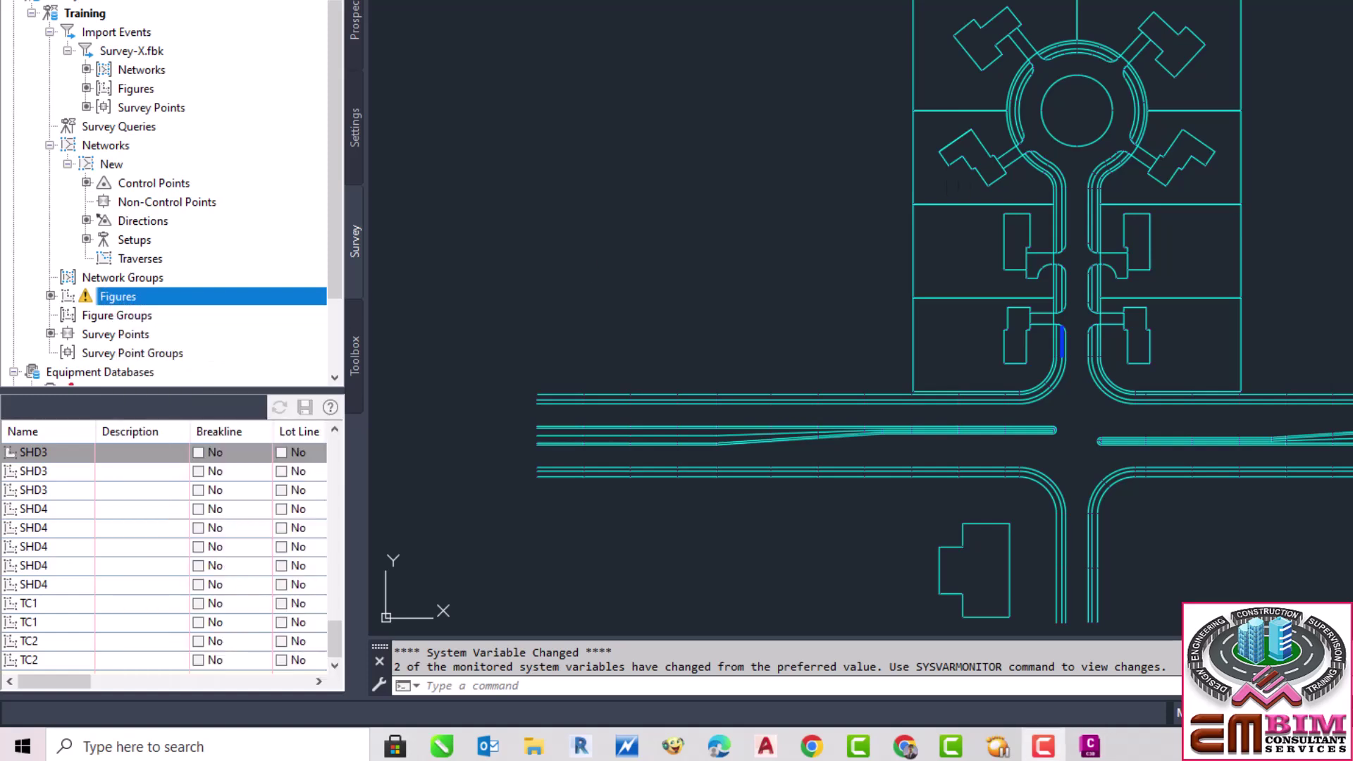
Step: Browse the Training database's survey points, view the details of point 3, and check the commands available for the points
{"action": "left_click", "coordinate": [104, 334]}
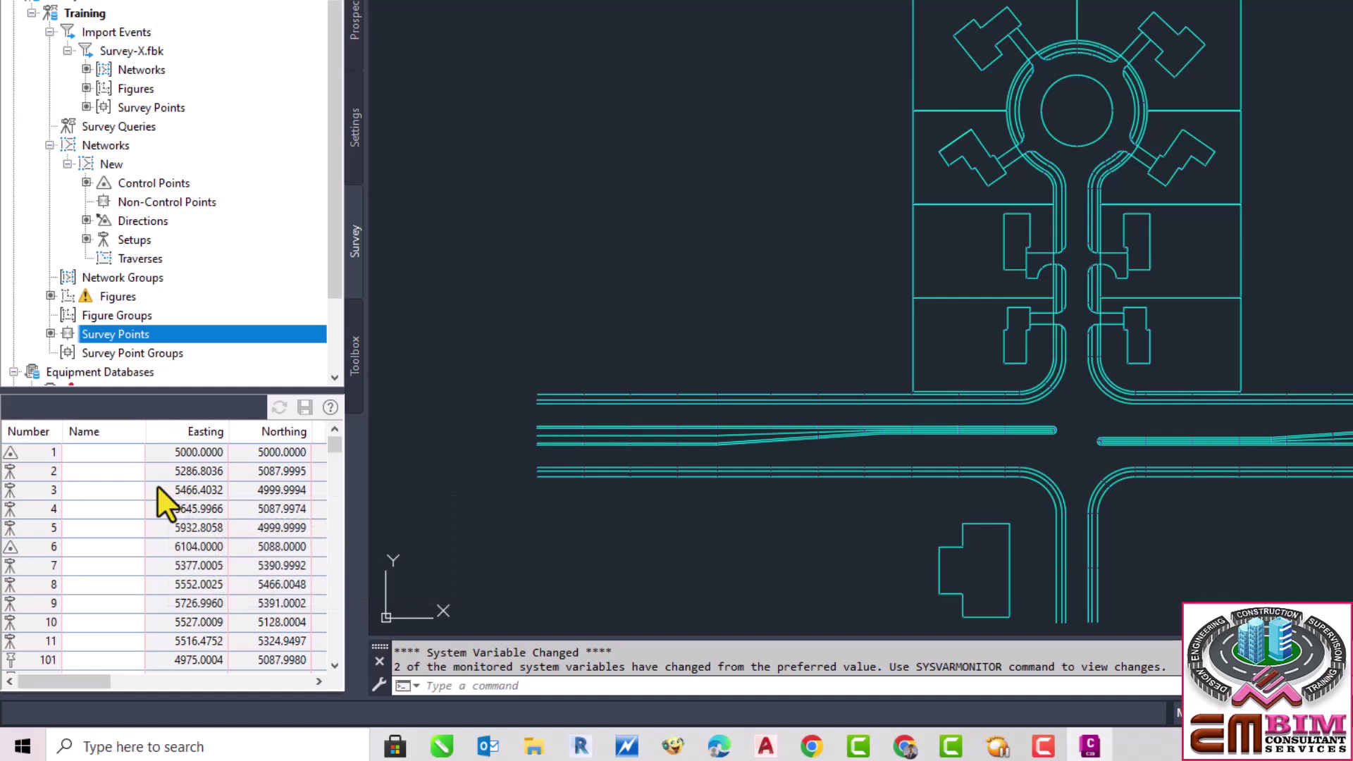
{"action": "mouse_move", "coordinate": [157, 485]}
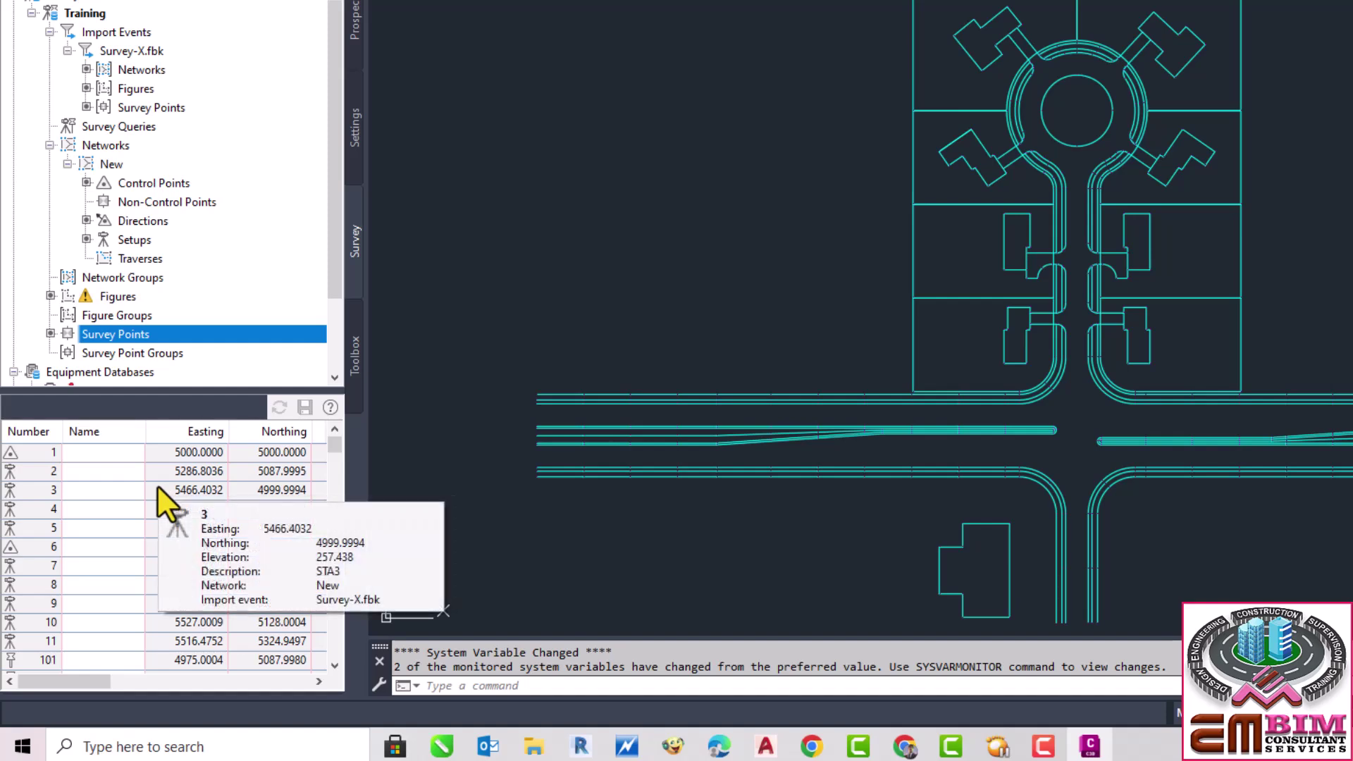
{"action": "scroll", "coordinate": [155, 486], "scroll_direction": "down", "scroll_amount": 2}
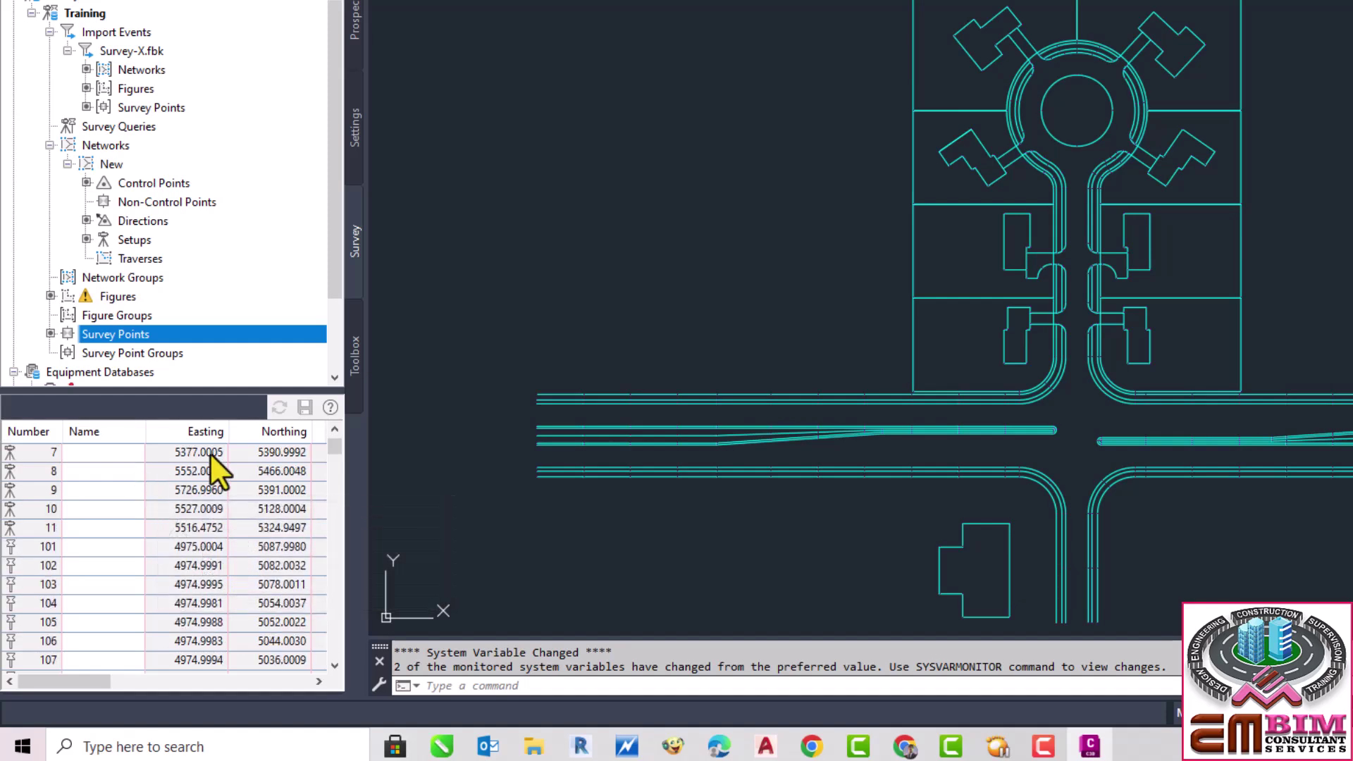
{"action": "right_click", "coordinate": [136, 336]}
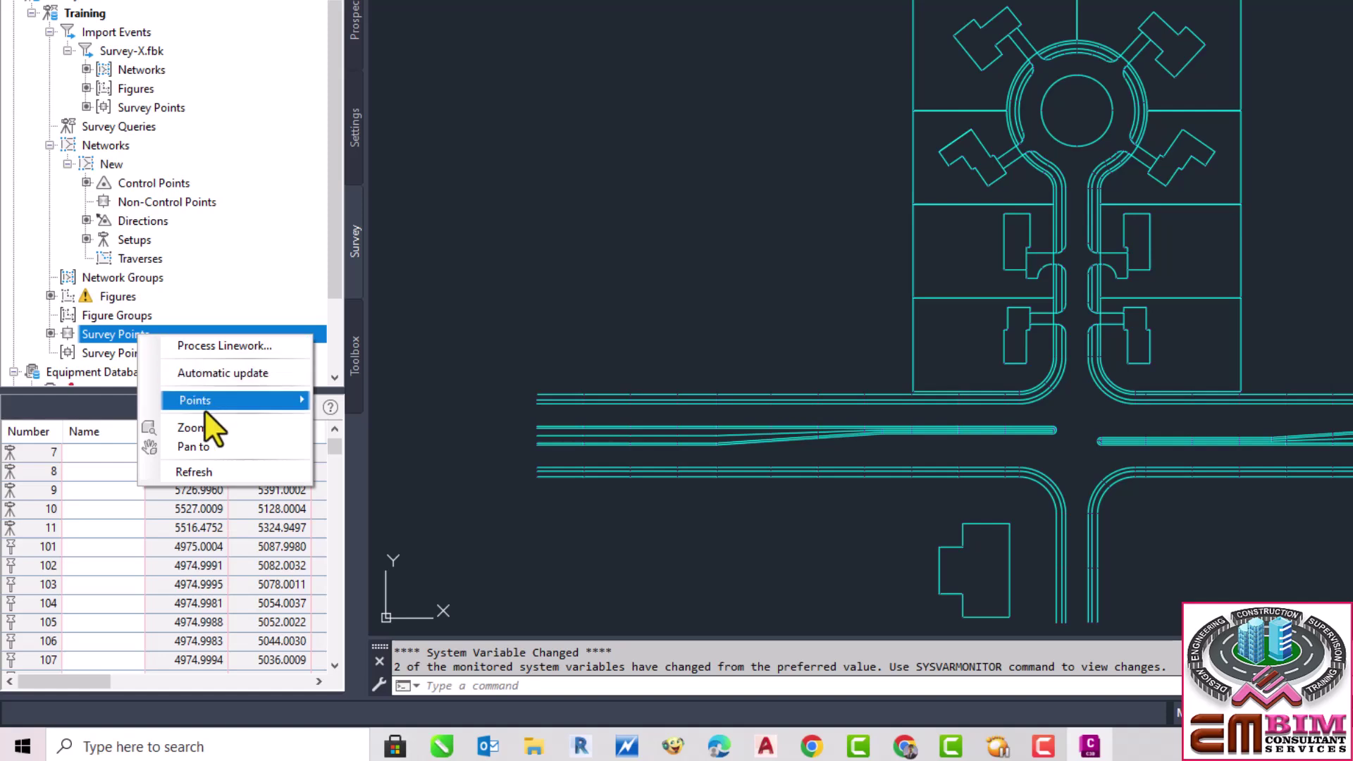
{"action": "mouse_move", "coordinate": [206, 406]}
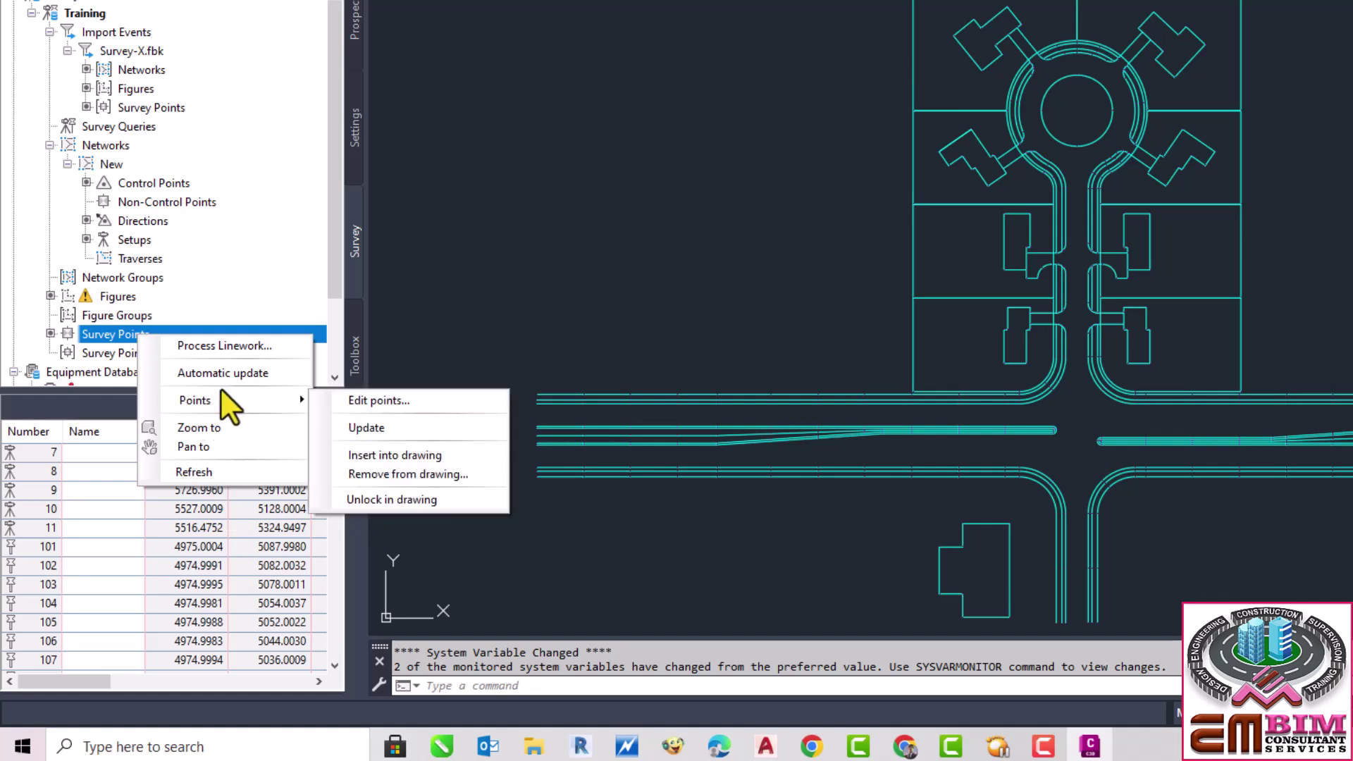
Step: Leave the survey points' commands and look at the Training database's survey point groups
{"action": "key", "text": "Escape"}
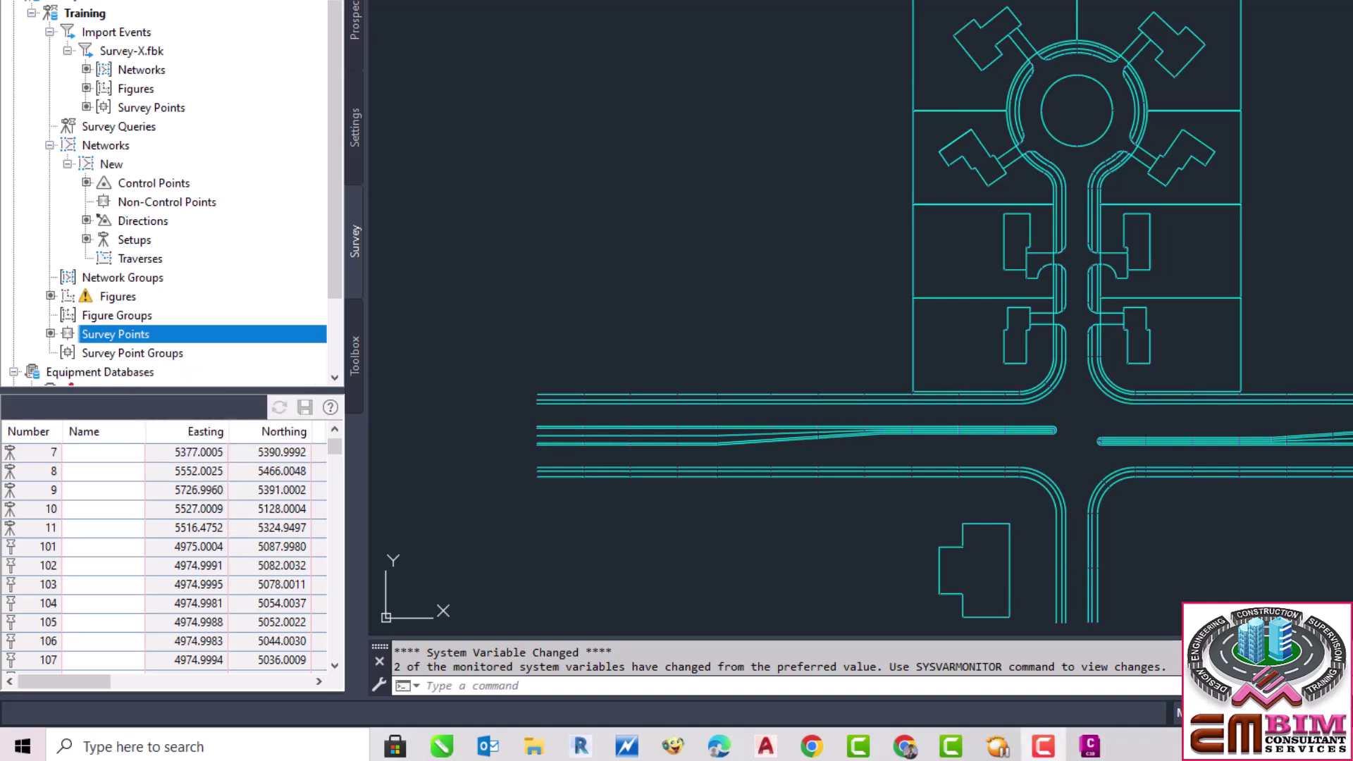
{"action": "left_click", "coordinate": [103, 352]}
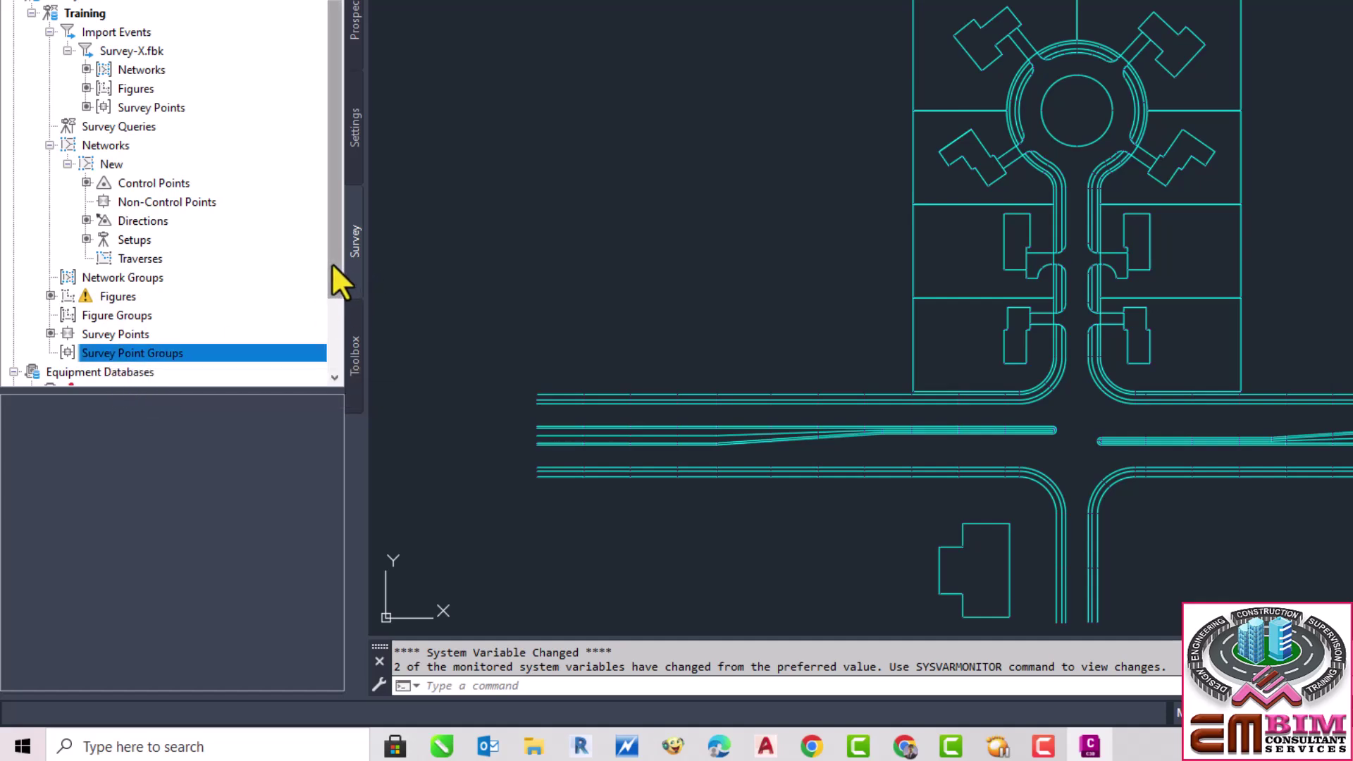
{"action": "left_click_drag", "start_coordinate": [332, 264], "coordinate": [316, 359]}
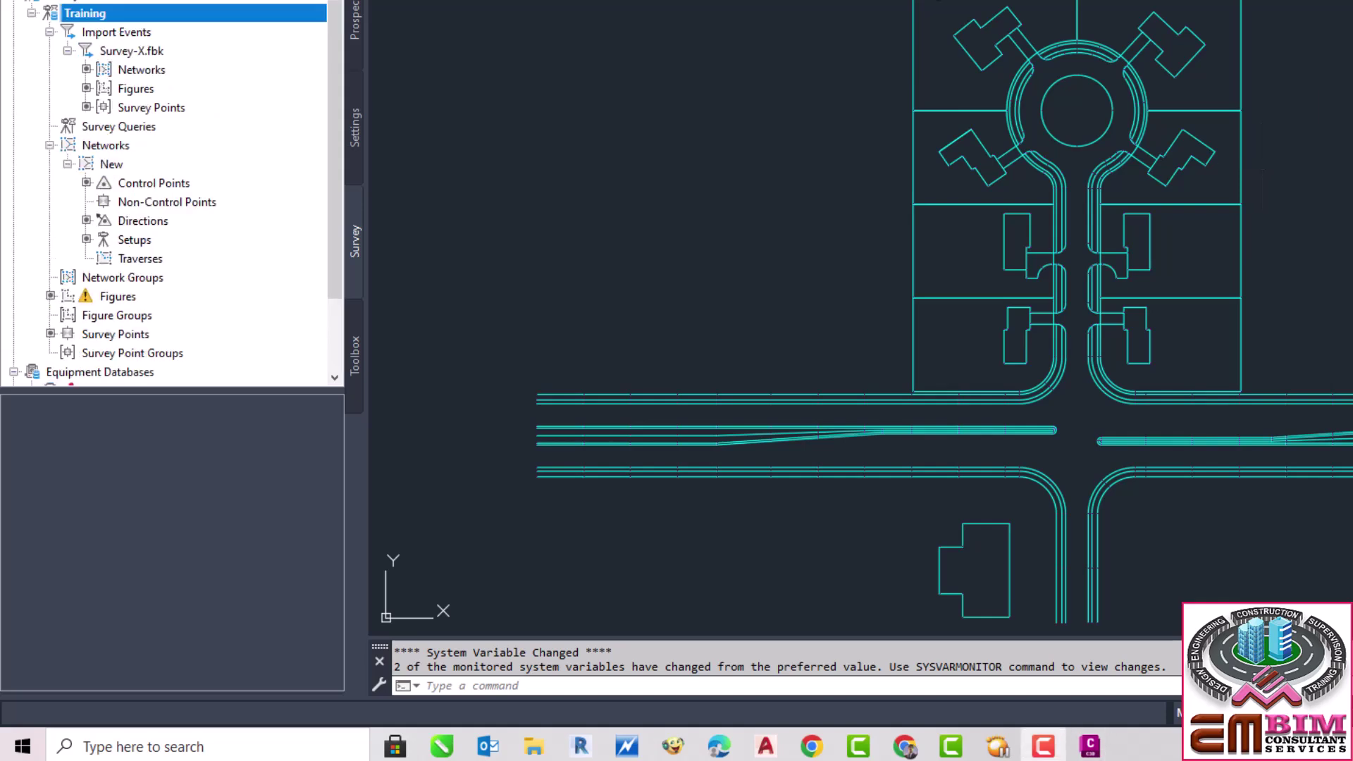
Step: View the Training survey database's settings without changing them, and check the other commands available for the database
{"action": "right_click", "coordinate": [96, 14]}
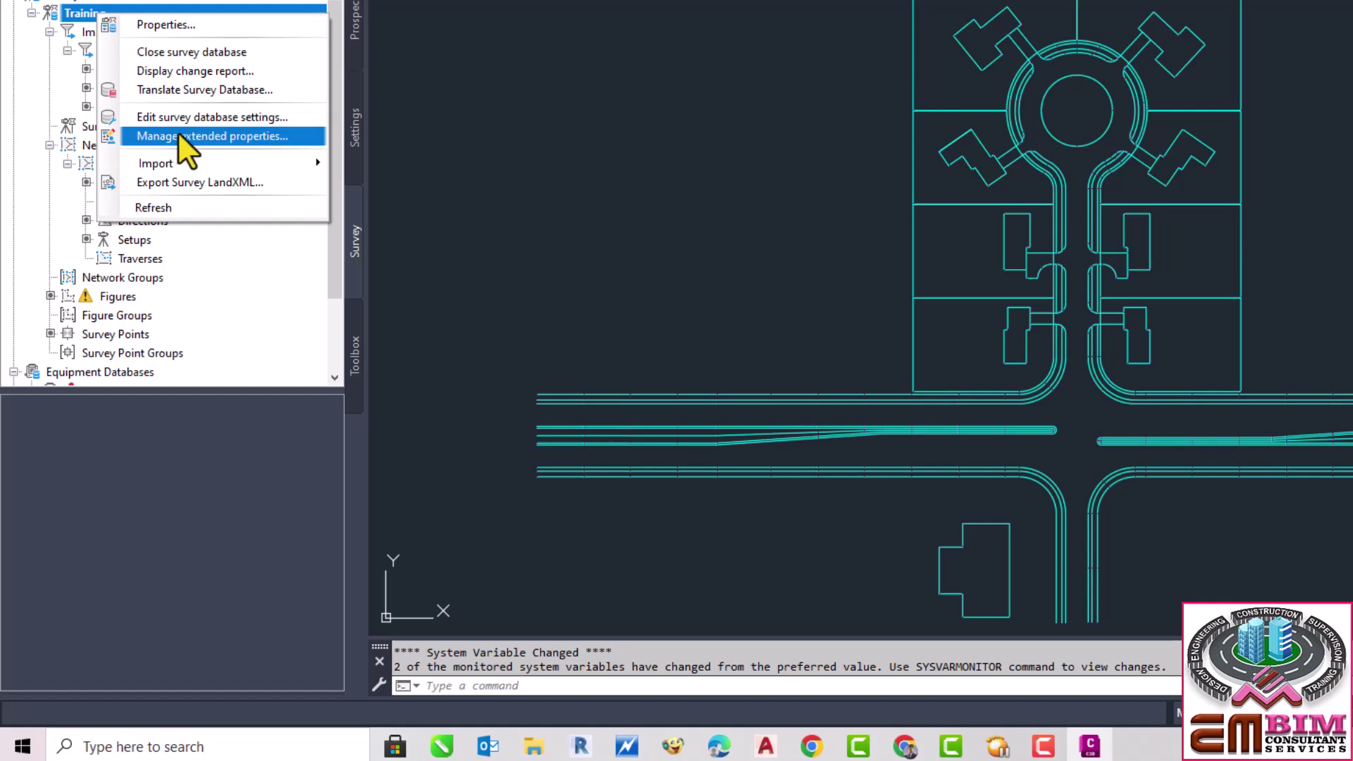
{"action": "left_click", "coordinate": [262, 118]}
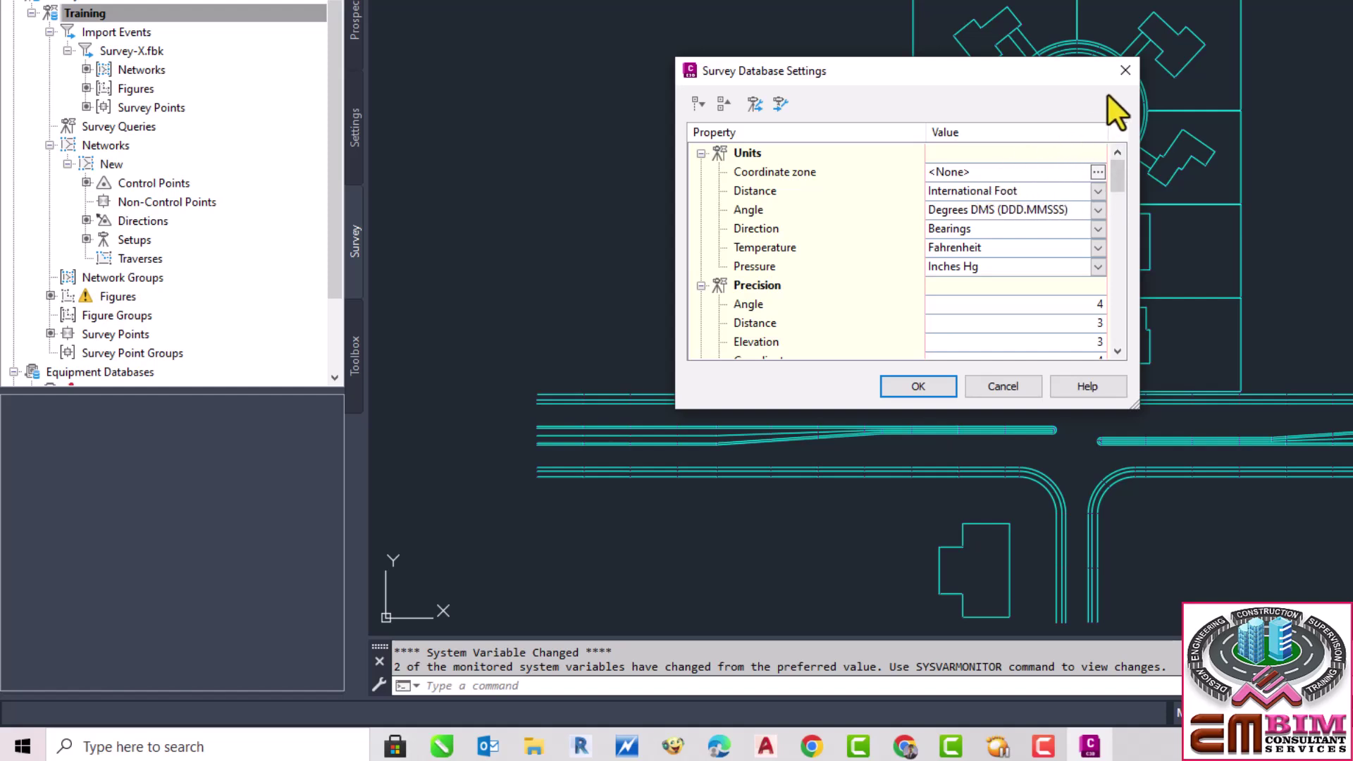
{"action": "left_click", "coordinate": [1124, 72]}
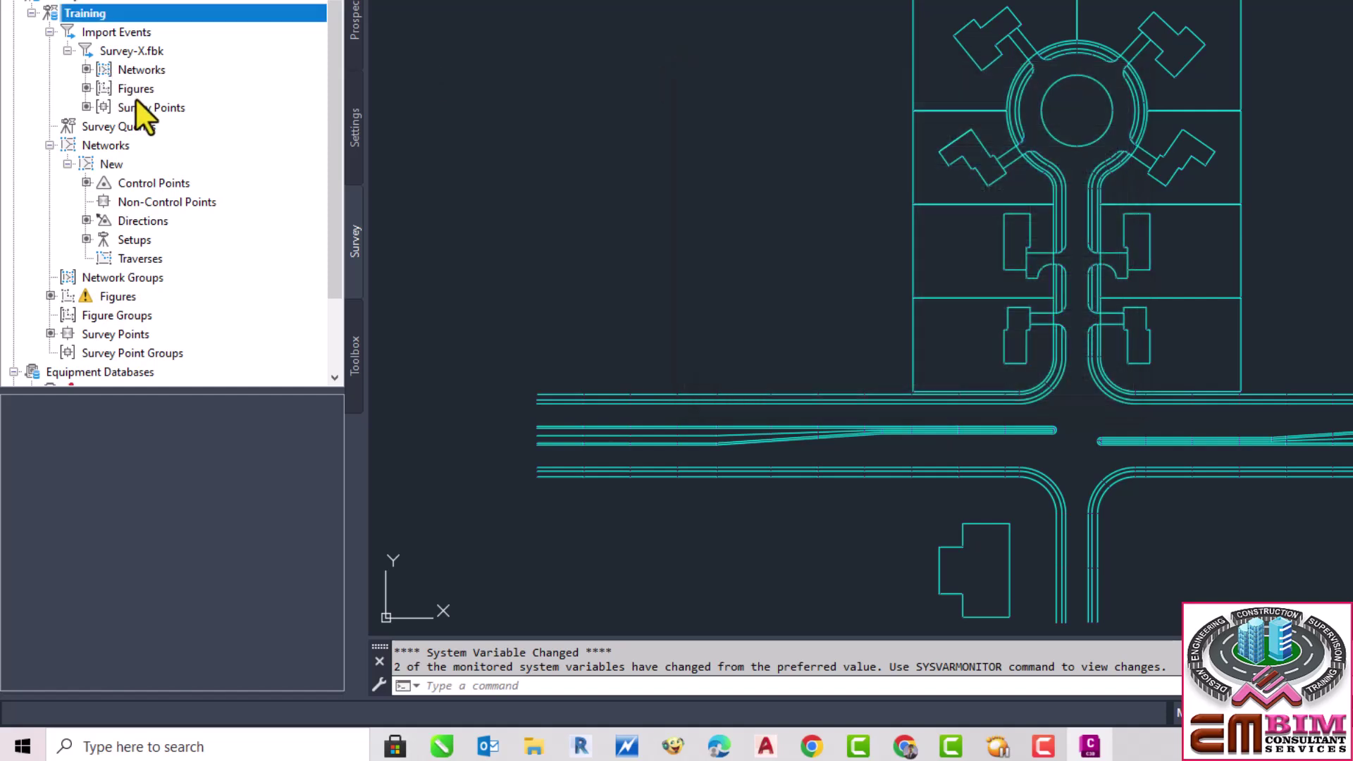
{"action": "right_click", "coordinate": [97, 13]}
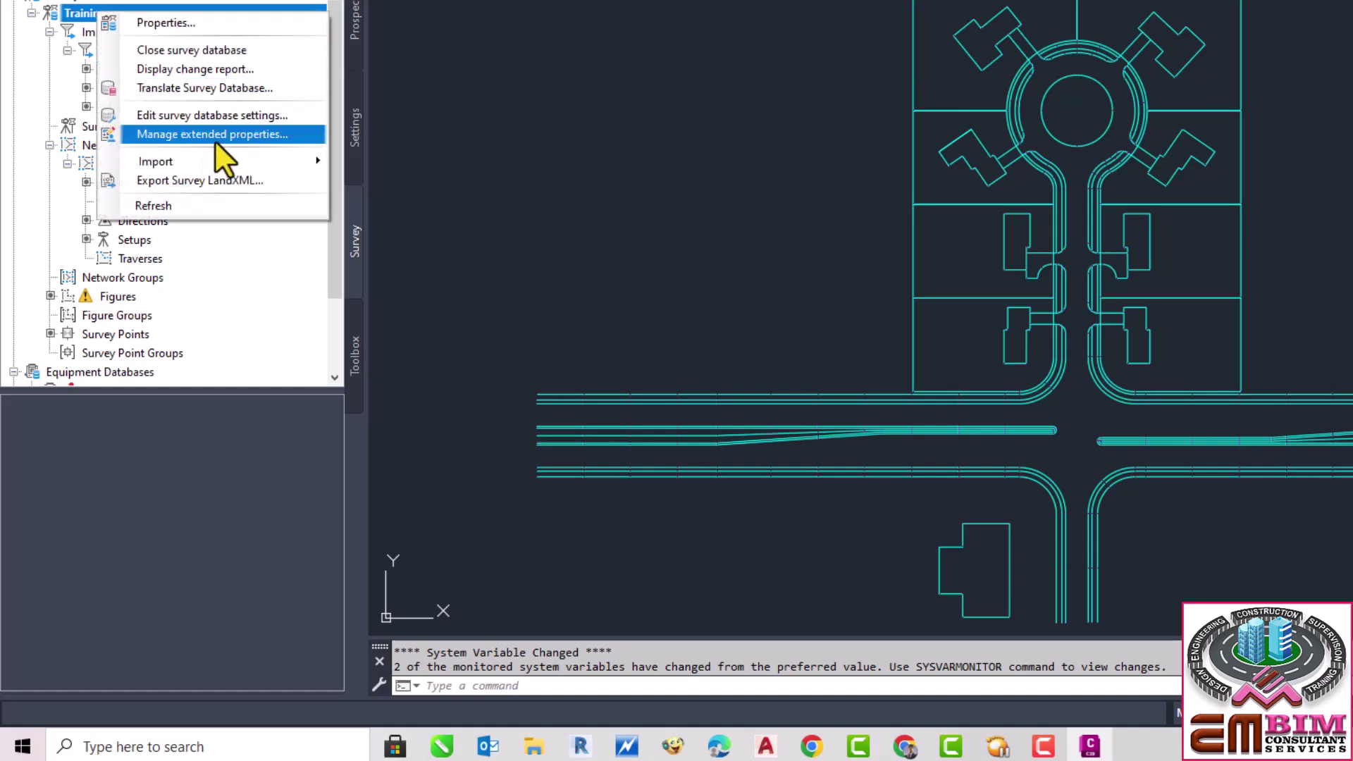
{"action": "mouse_move", "coordinate": [167, 162]}
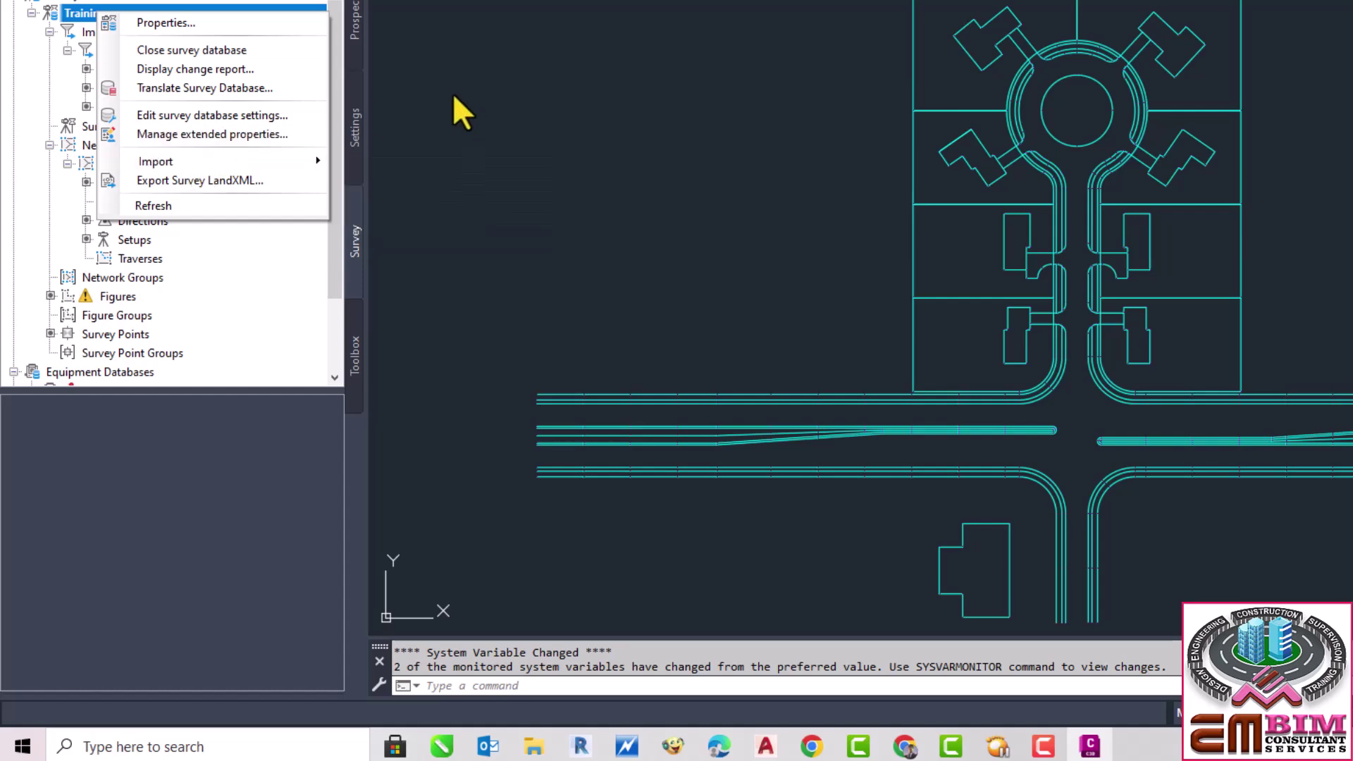
{"action": "key", "text": "Escape"}
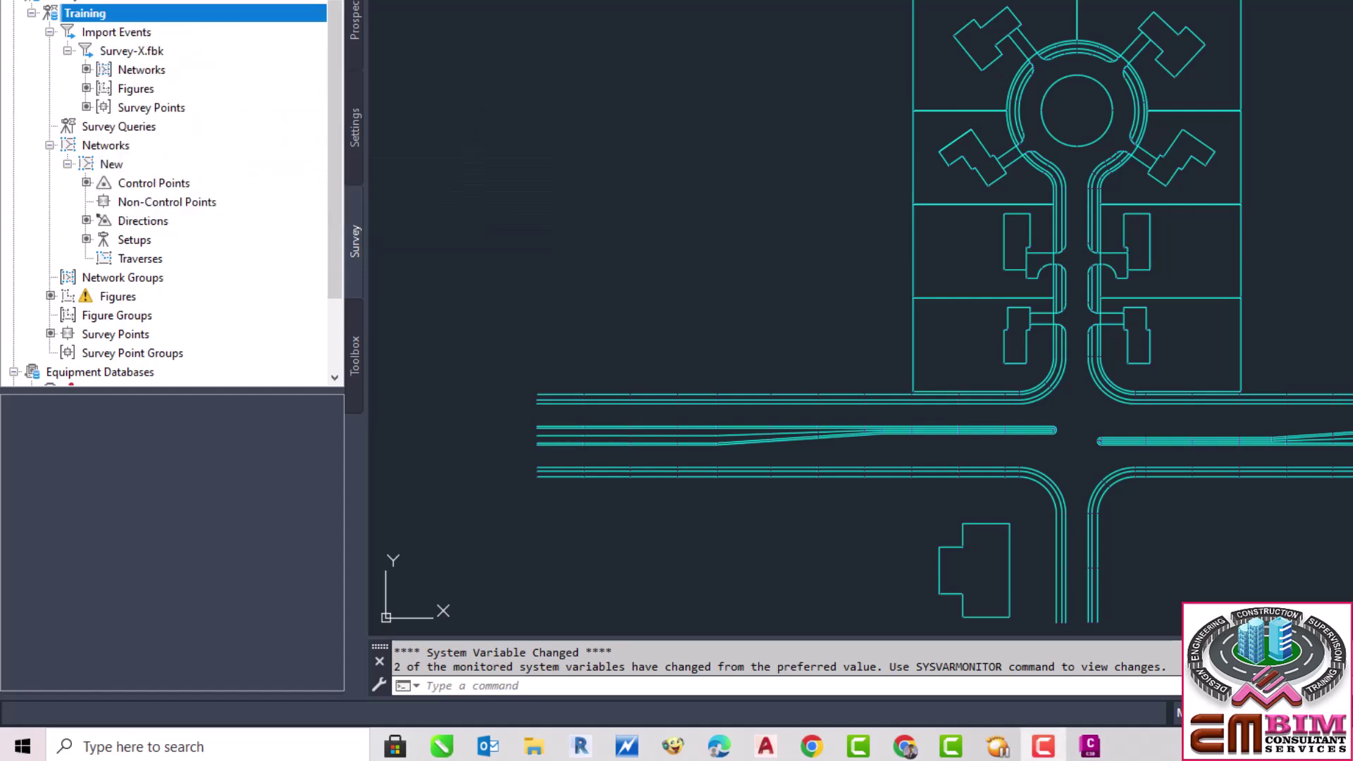